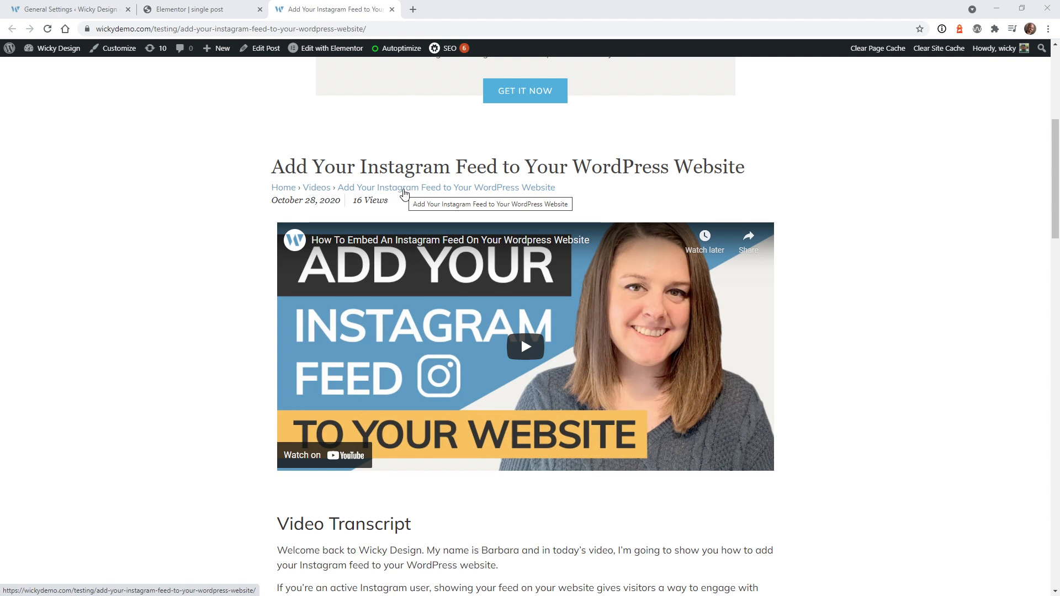
# Step: Look over the Instagram feed post page, including the breadcrumb trail under its title
pyautogui.scroll(6, 835, 341)
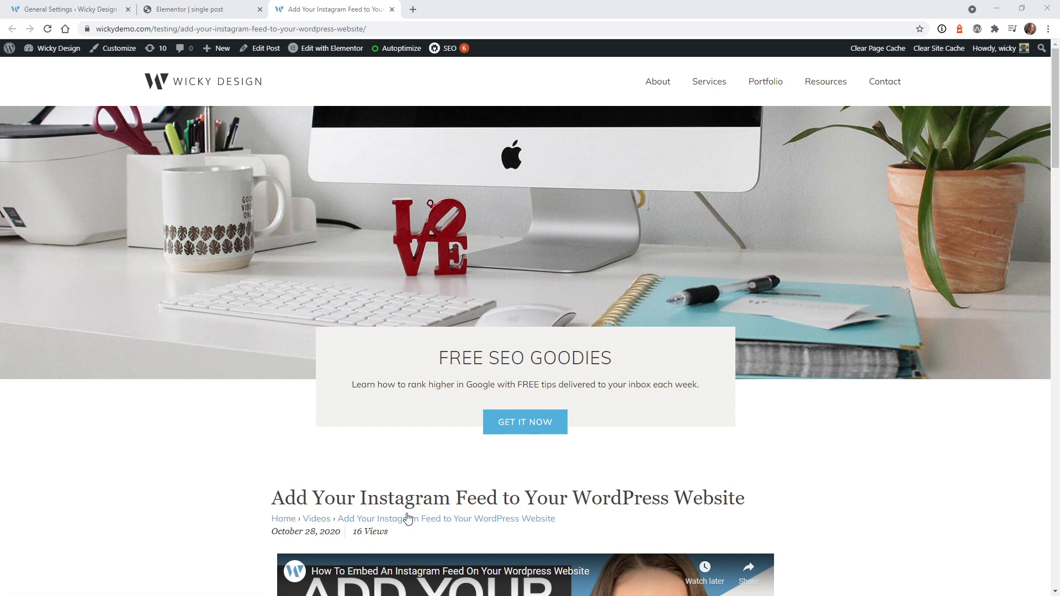
pyautogui.scroll(-2, 231, 498)
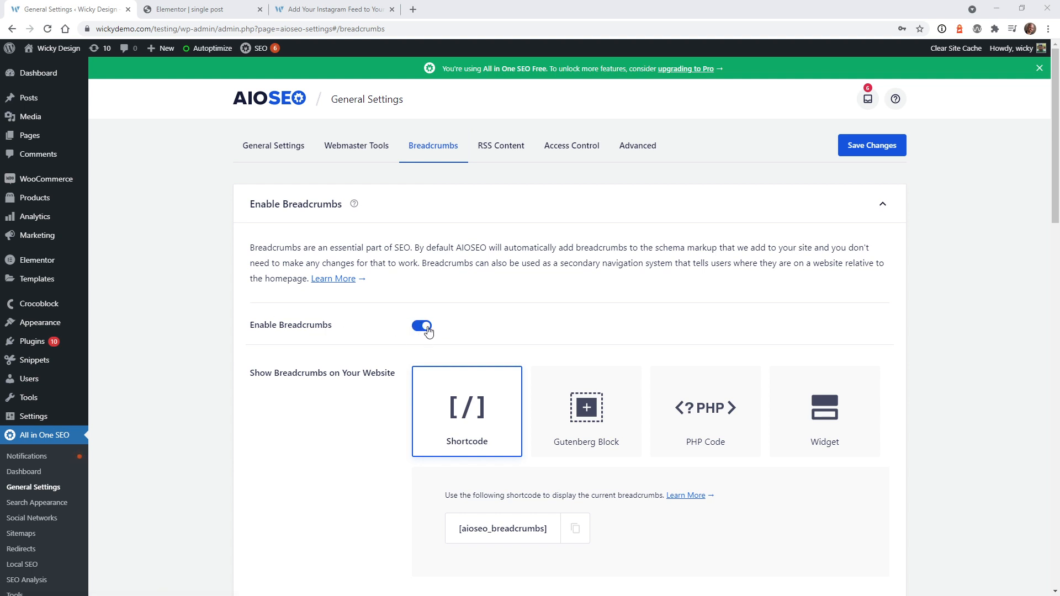
# Step: Switch Enable Breadcrumbs off and back on in the All in One SEO settings
pyautogui.click(424, 328)
pyautogui.click(422, 328)
# Step: Try the eight default breadcrumb separators in turn, from the dash through the arrows, dot and slash to the vertical bar
pyautogui.scroll(-4, 294, 360)
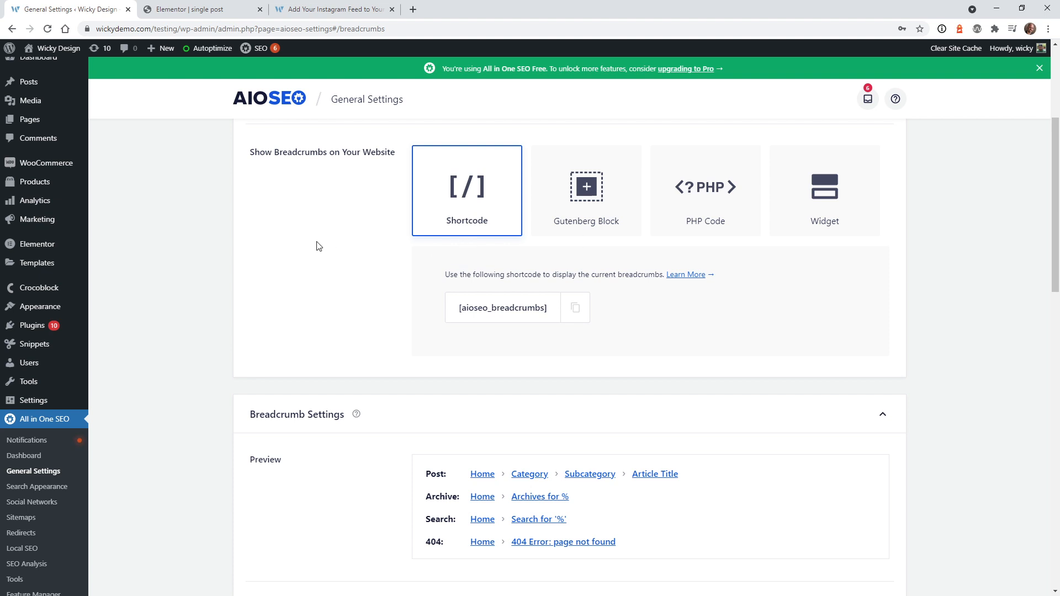
pyautogui.scroll(-4, 317, 243)
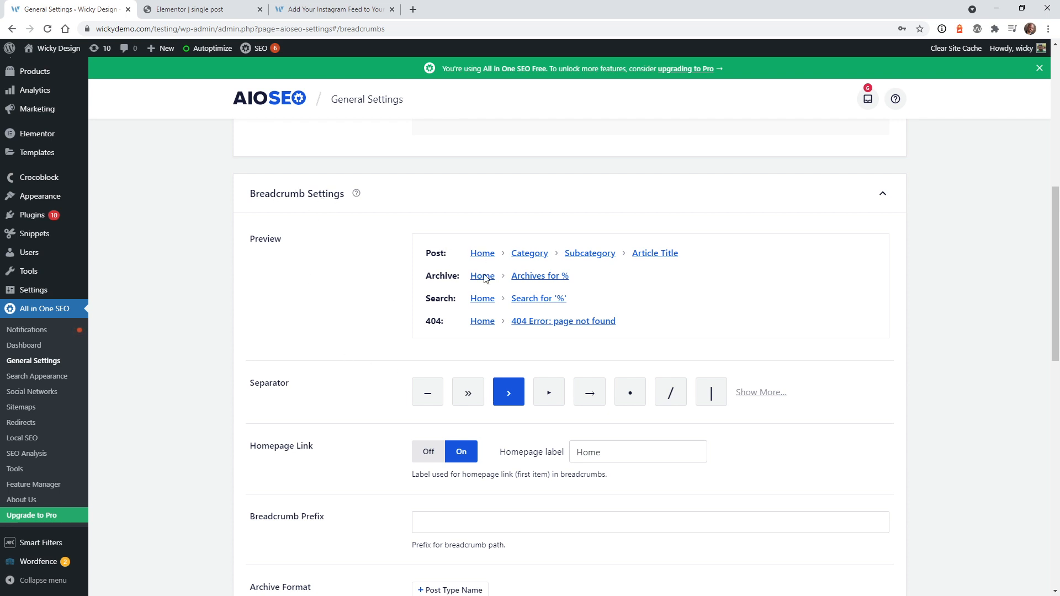
pyautogui.click(431, 396)
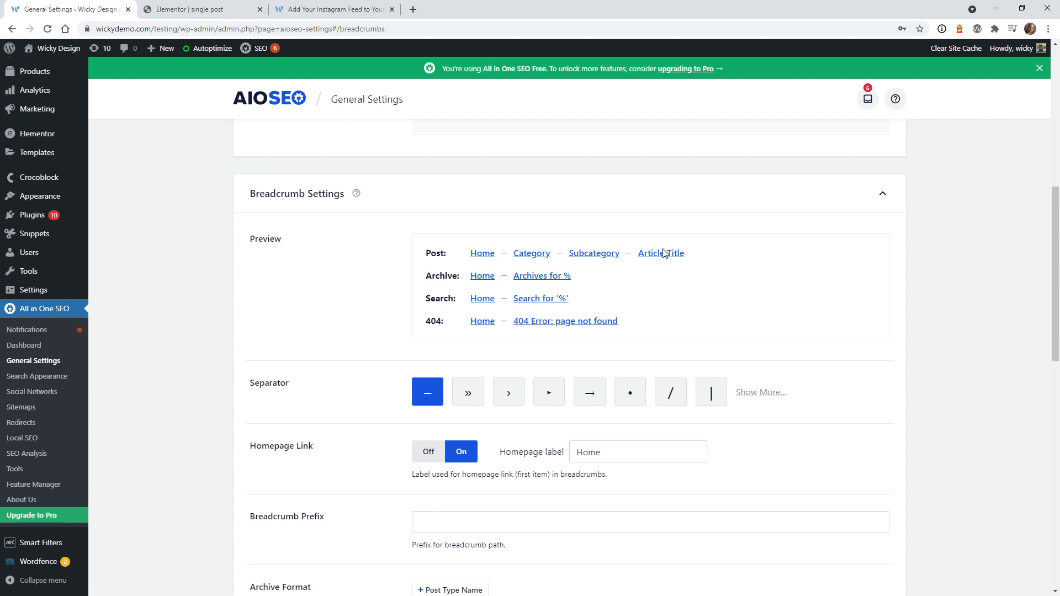
pyautogui.click(472, 398)
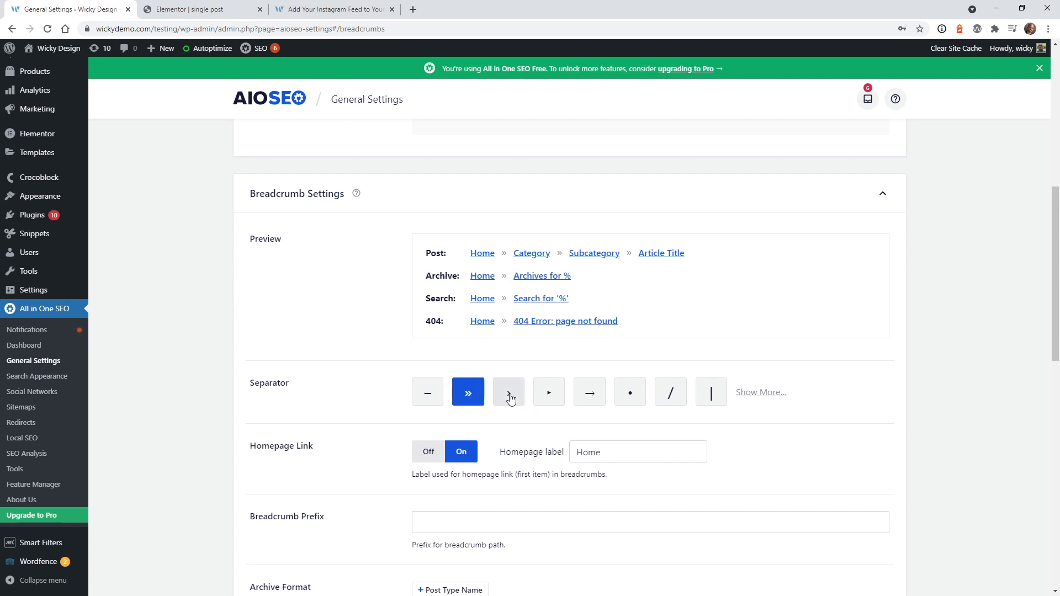
pyautogui.click(509, 397)
pyautogui.click(549, 397)
pyautogui.click(591, 399)
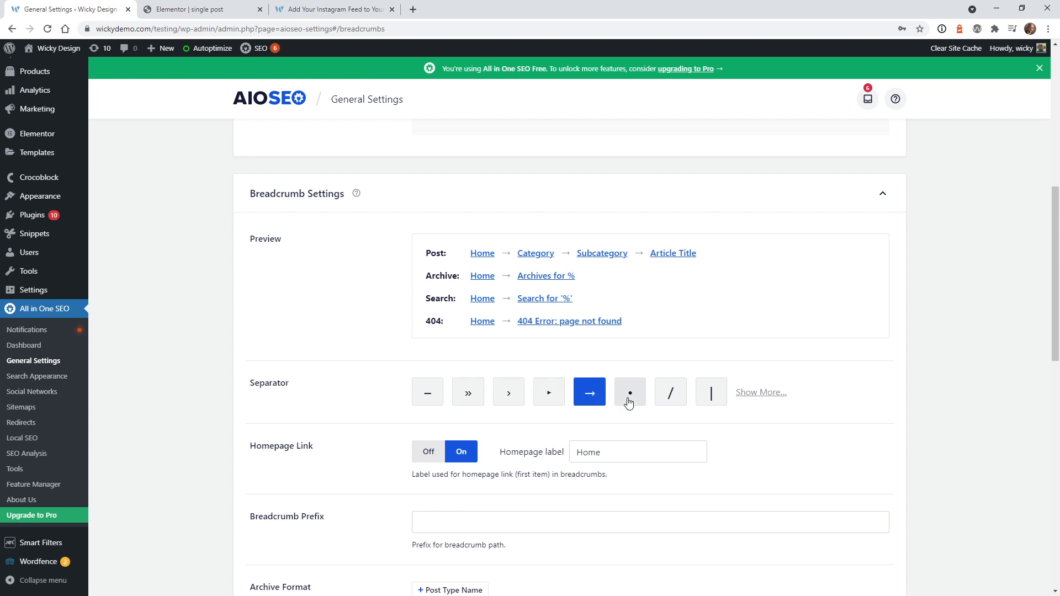
pyautogui.click(629, 403)
pyautogui.click(671, 395)
pyautogui.click(712, 395)
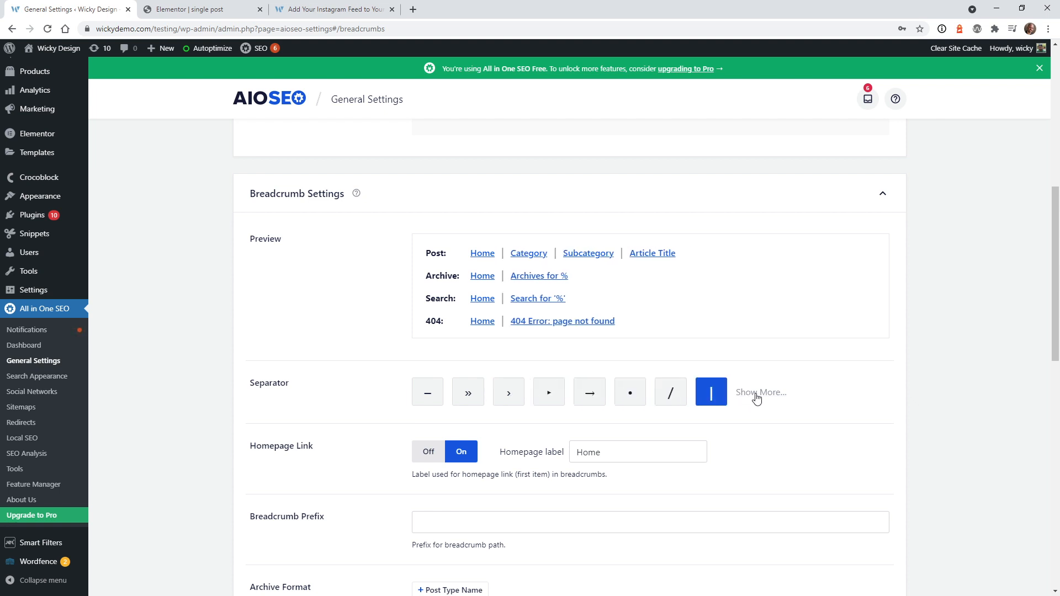
# Step: Expand the separator list, try several extra symbols such as —, «, ← and >, and set the separator back to ›
pyautogui.click(757, 395)
pyautogui.click(752, 395)
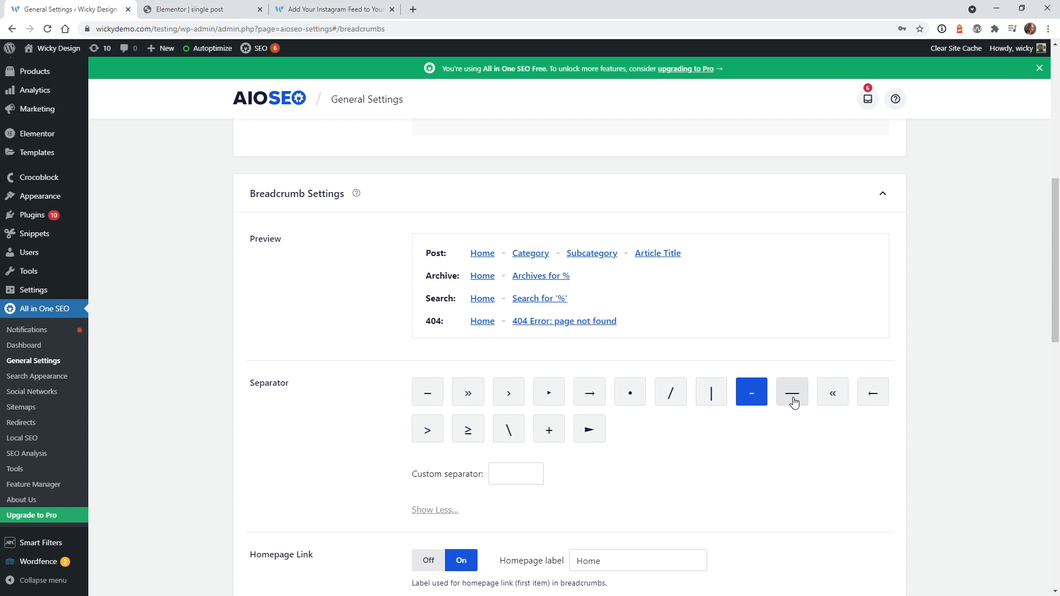
pyautogui.click(793, 401)
pyautogui.click(831, 393)
pyautogui.click(871, 394)
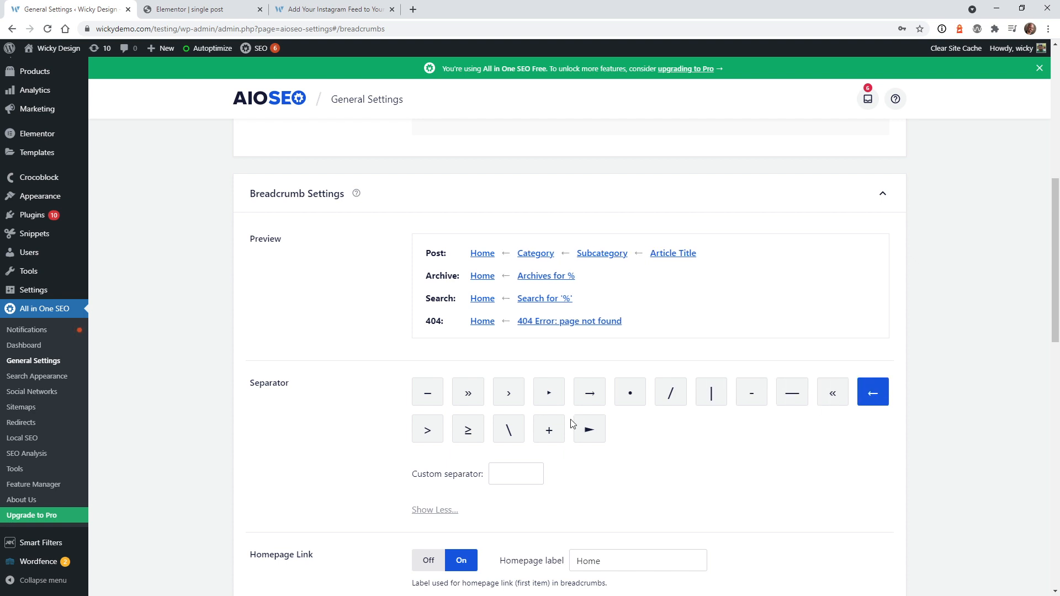
pyautogui.click(517, 430)
pyautogui.click(468, 430)
pyautogui.click(427, 430)
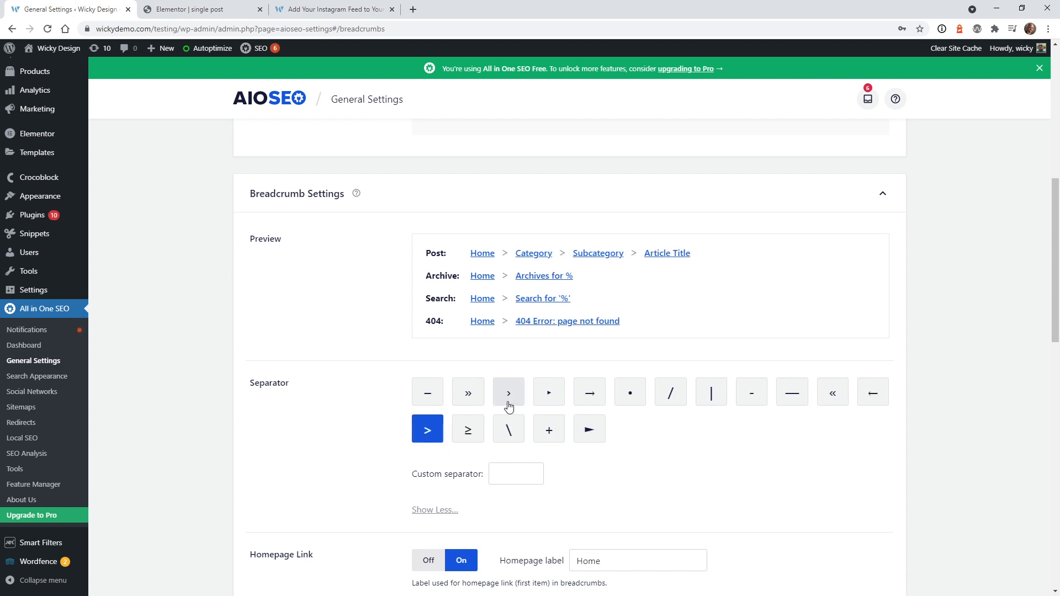
pyautogui.click(509, 403)
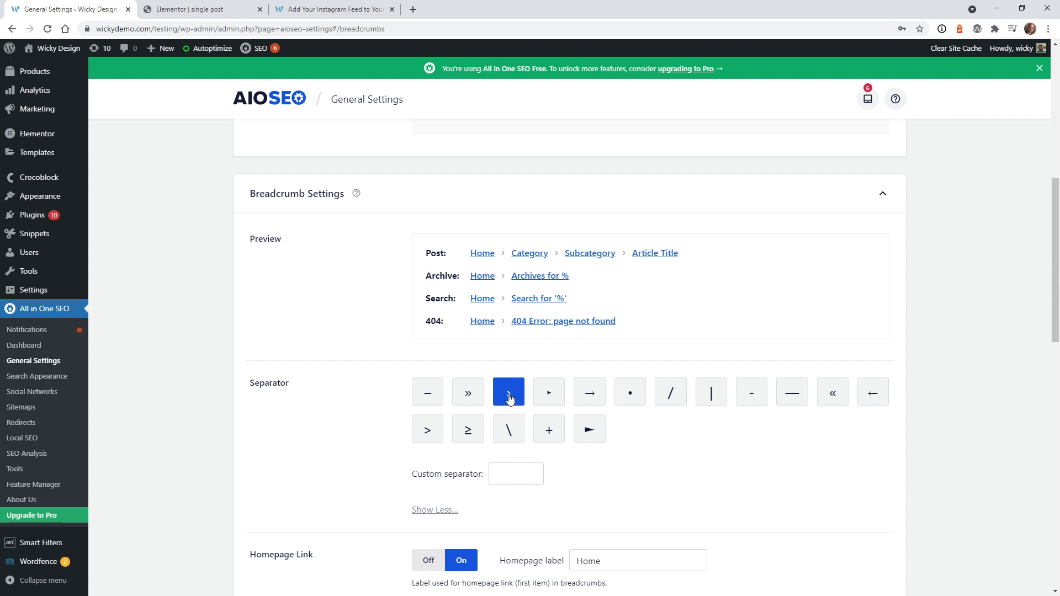
# Step: Switch the breadcrumb Homepage Link off and on twice to compare the preview, leaving it on
pyautogui.scroll(-2, 258, 445)
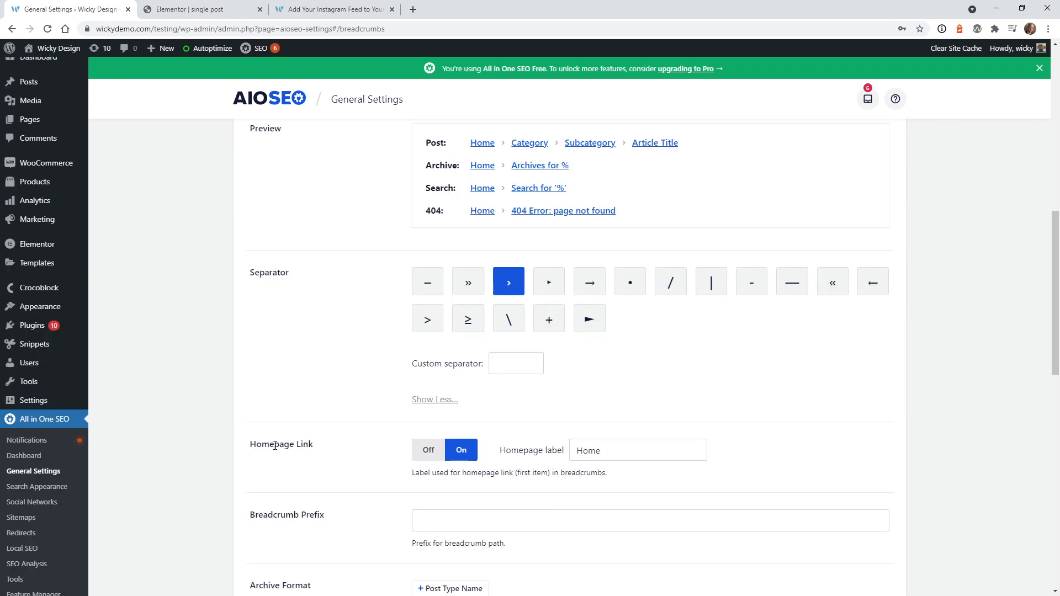
pyautogui.click(429, 451)
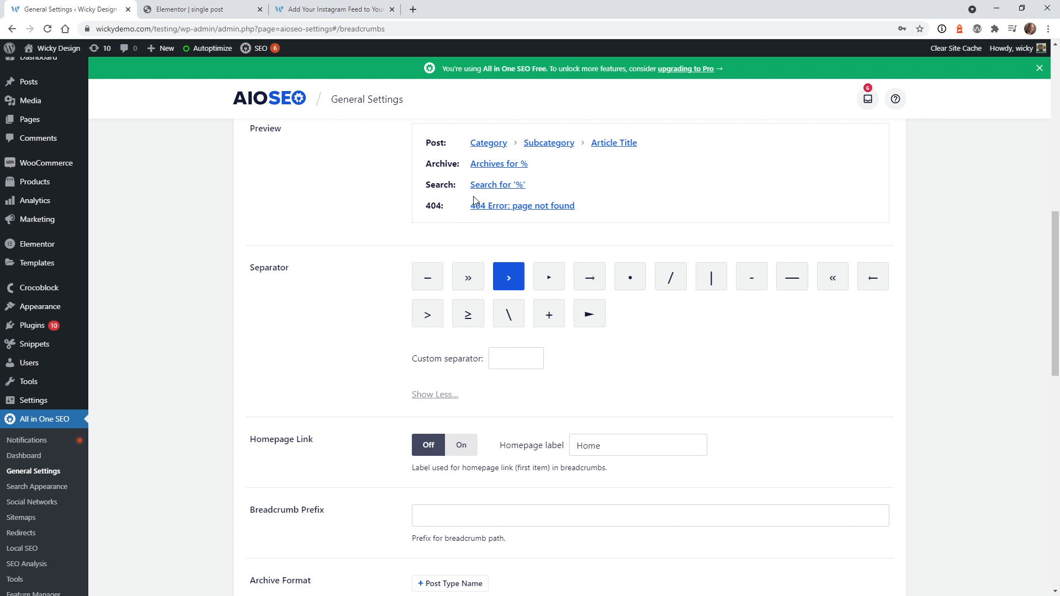
pyautogui.click(448, 446)
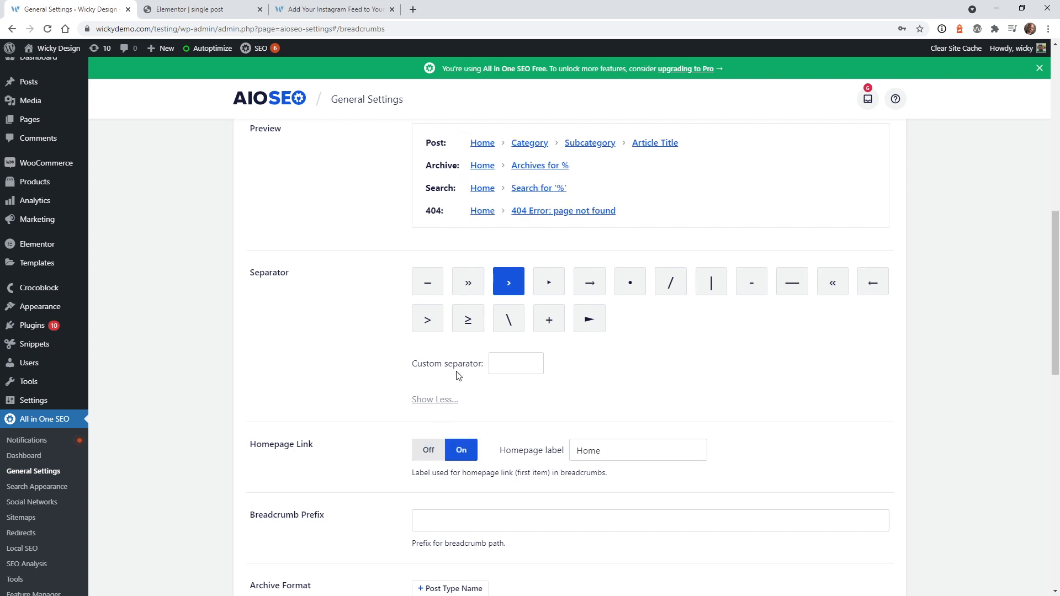
pyautogui.click(429, 450)
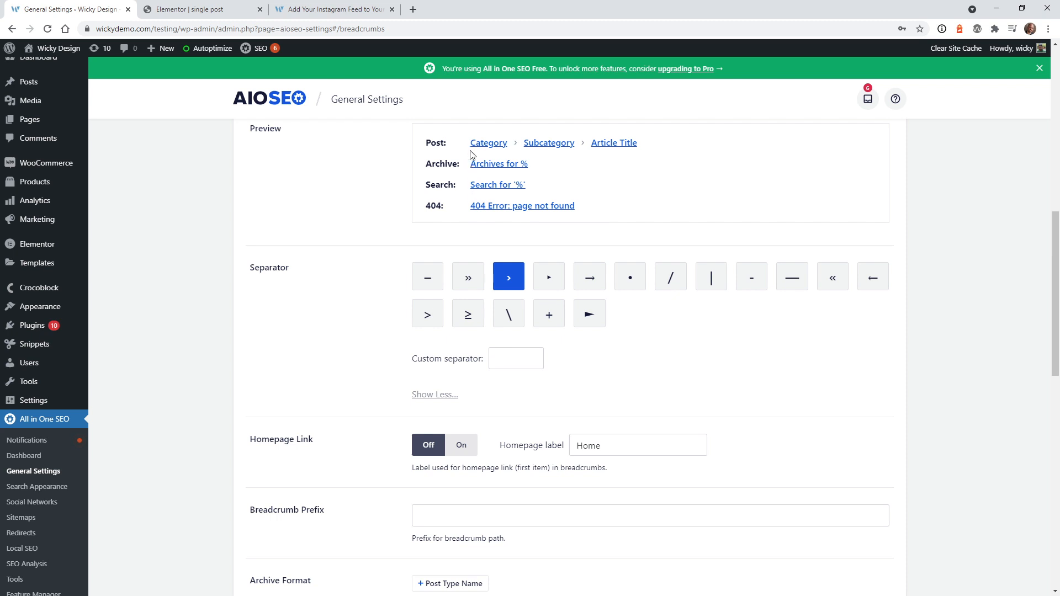
pyautogui.click(466, 446)
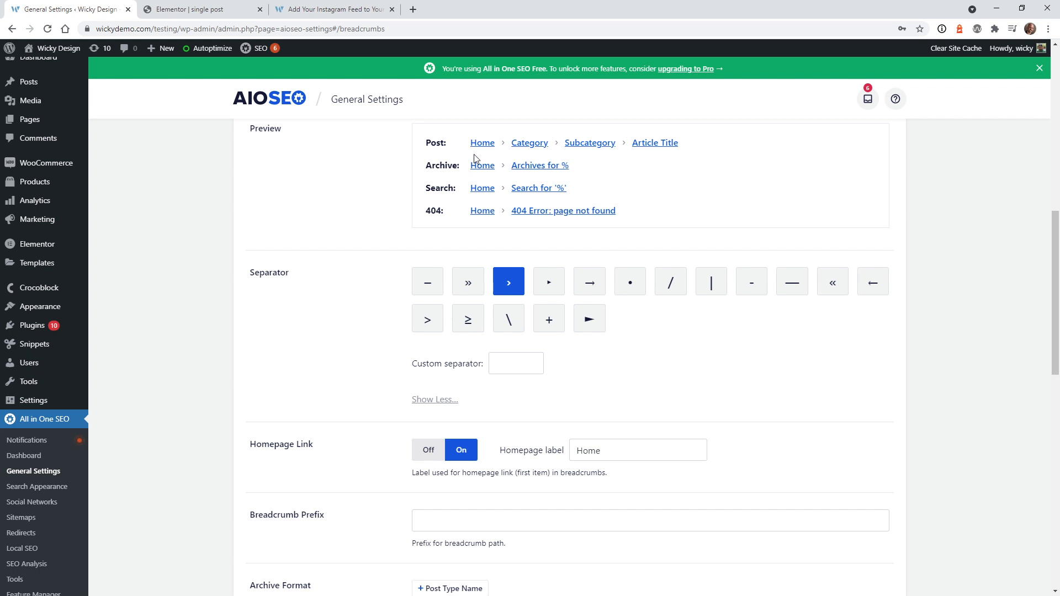
# Step: Review the Breadcrumb Prefix, Archive Format, Search Result Format and 404 Error Format fields against the breadcrumb preview
pyautogui.scroll(-4, 291, 367)
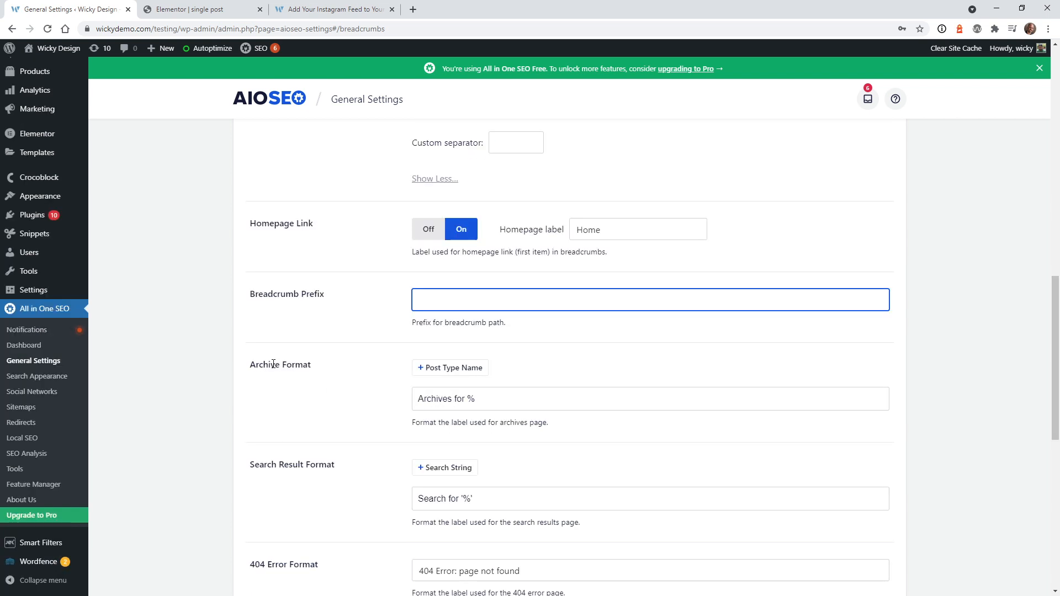
pyautogui.moveTo(284, 467); pyautogui.dragTo(311, 472)
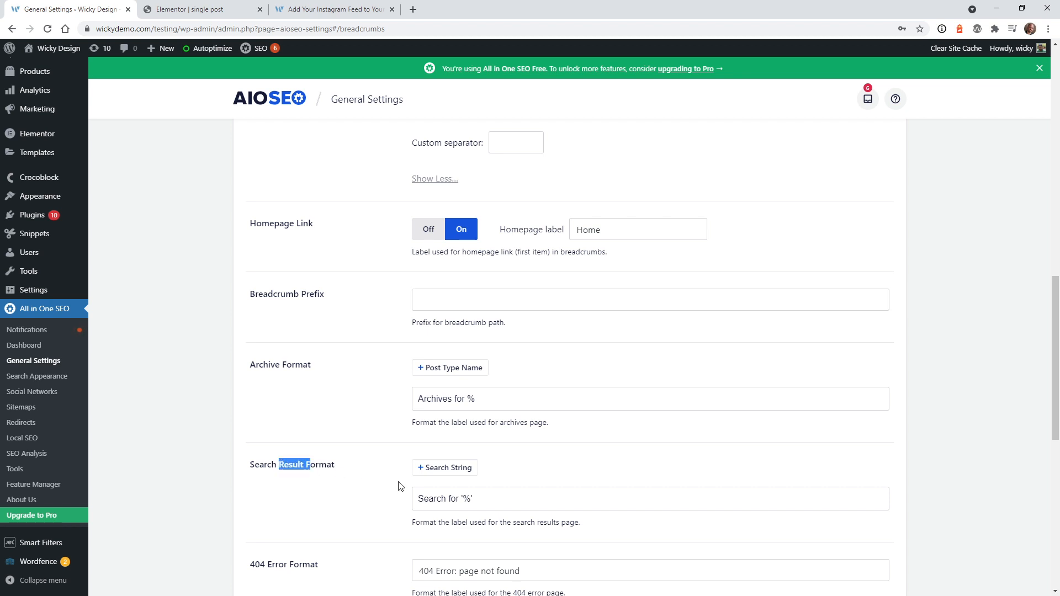
pyautogui.scroll(6, 419, 498)
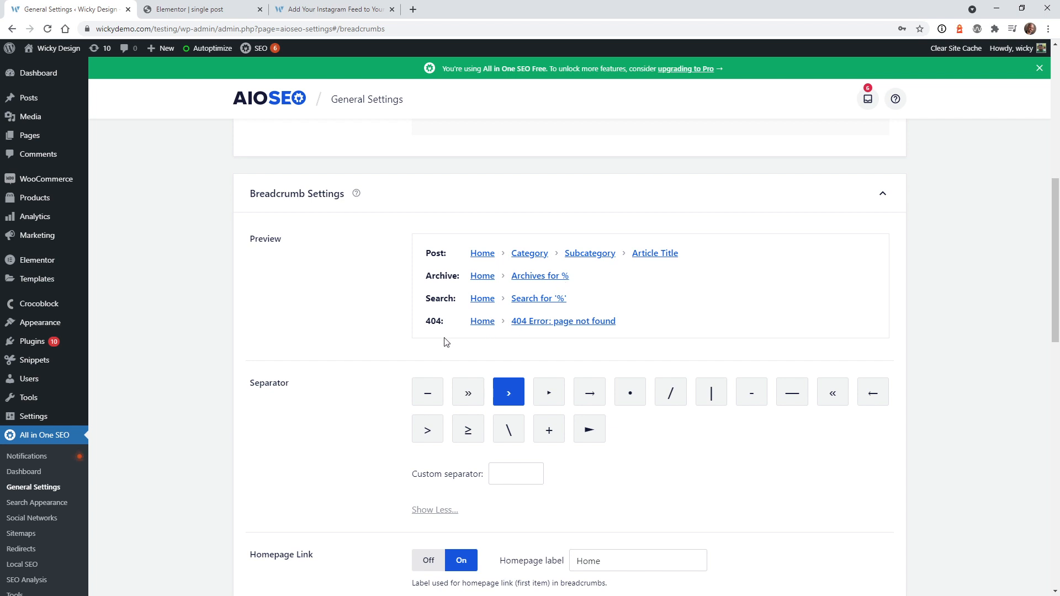
pyautogui.scroll(-8, 447, 342)
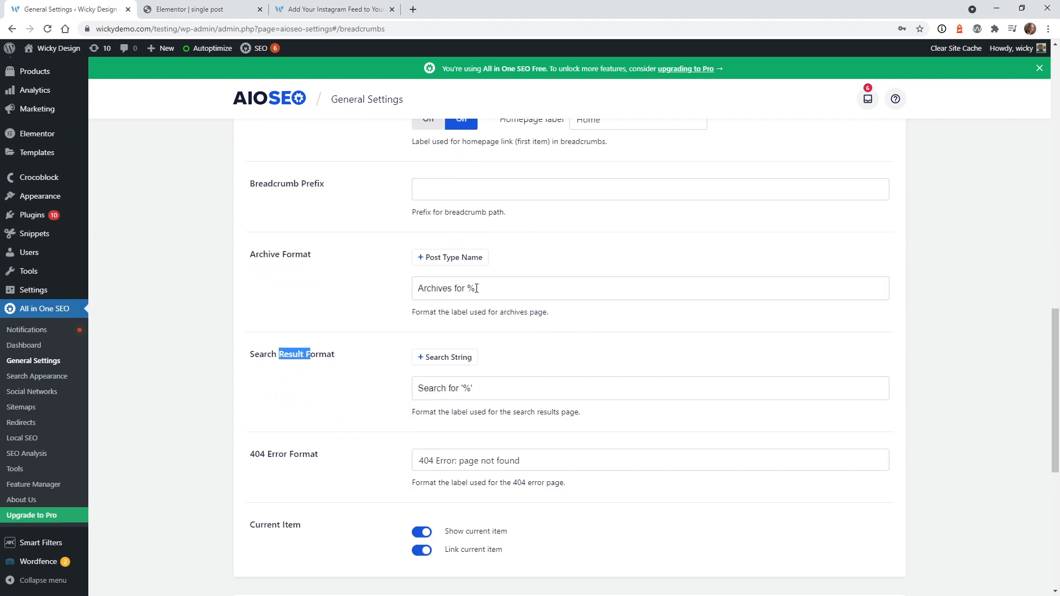
pyautogui.moveTo(467, 288); pyautogui.dragTo(495, 299)
pyautogui.doubleClick(471, 390)
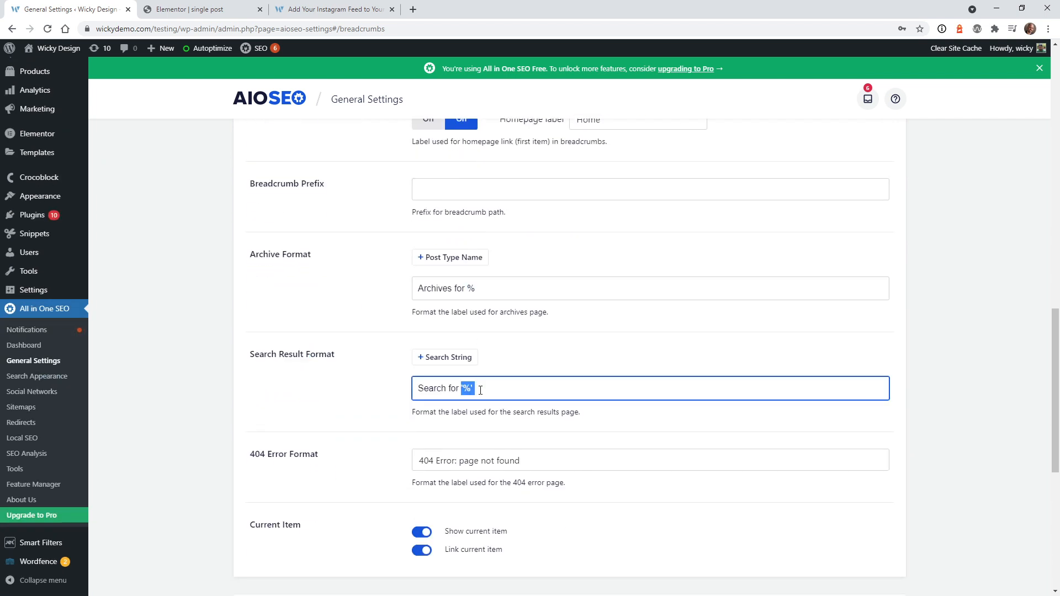
pyautogui.click(345, 423)
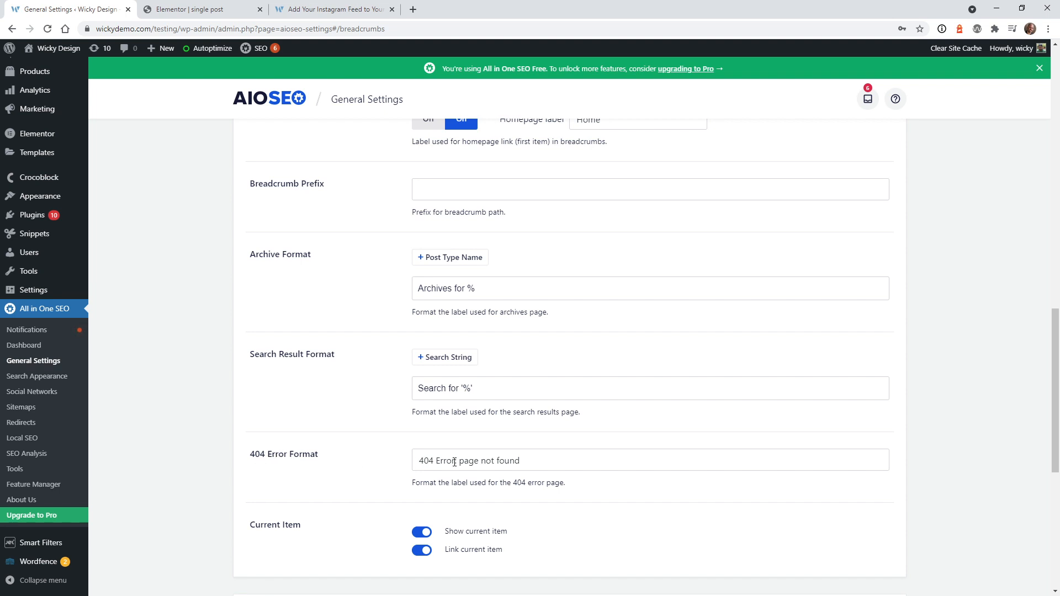
pyautogui.moveTo(469, 461); pyautogui.dragTo(501, 463)
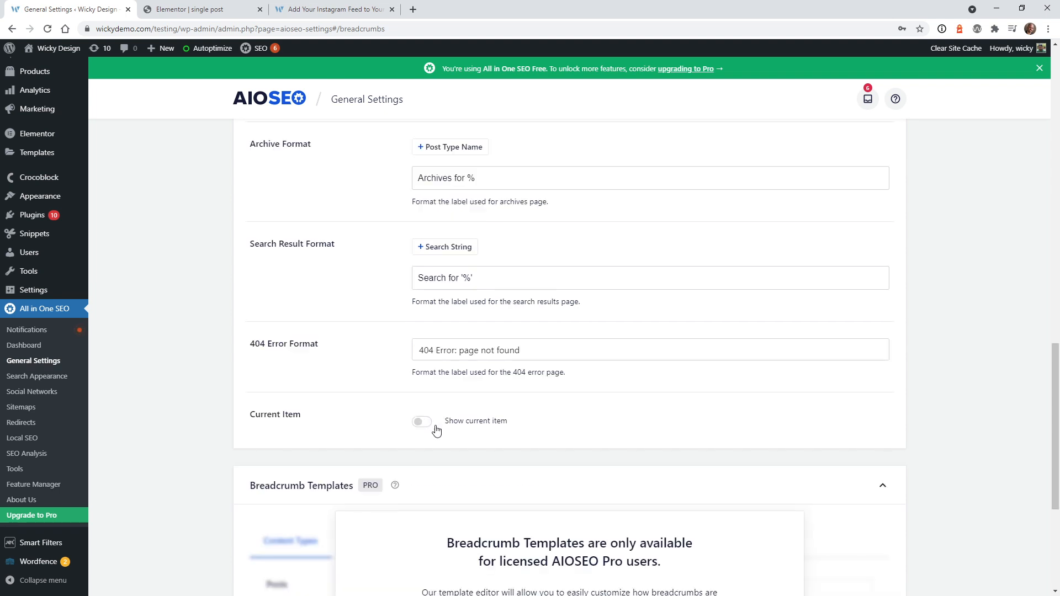
# Step: Turn Show current item on and check the current item's breadcrumb on the Instagram feed post page
pyautogui.click(422, 422)
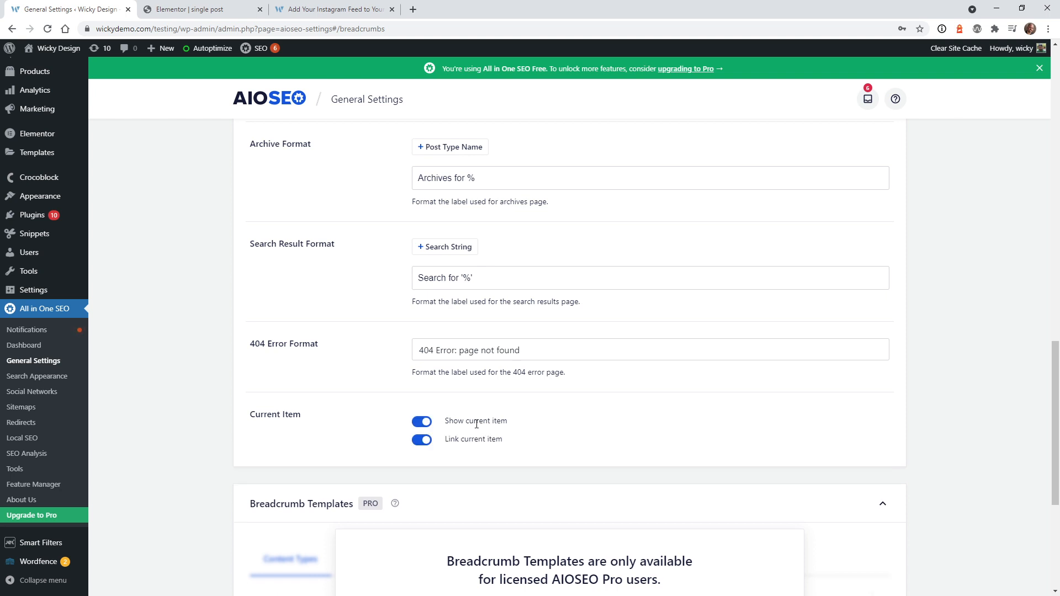
pyautogui.click(334, 9)
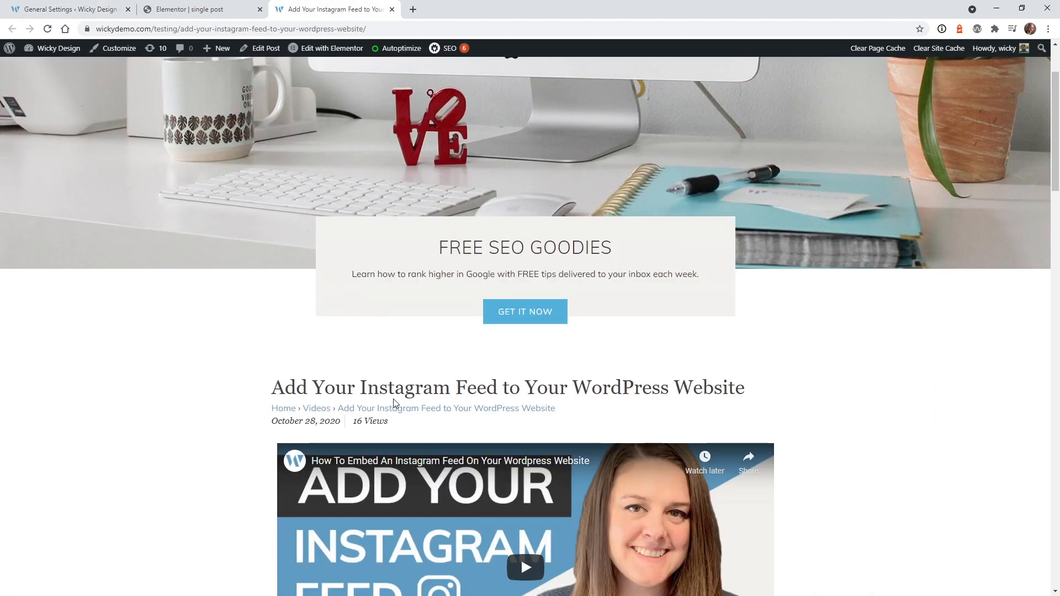
pyautogui.moveTo(558, 410); pyautogui.dragTo(337, 410)
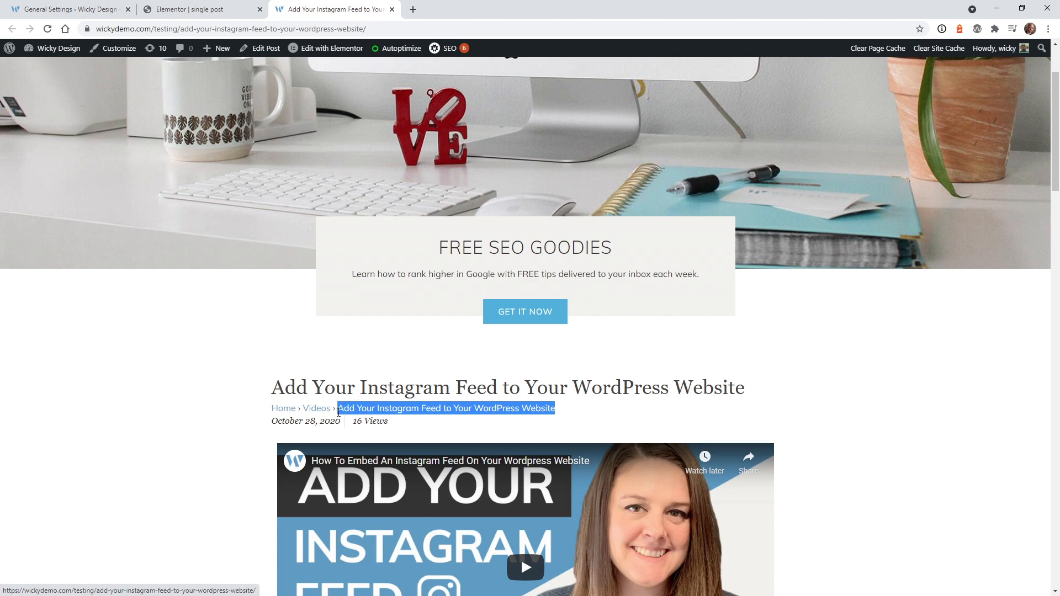
pyautogui.click(189, 8)
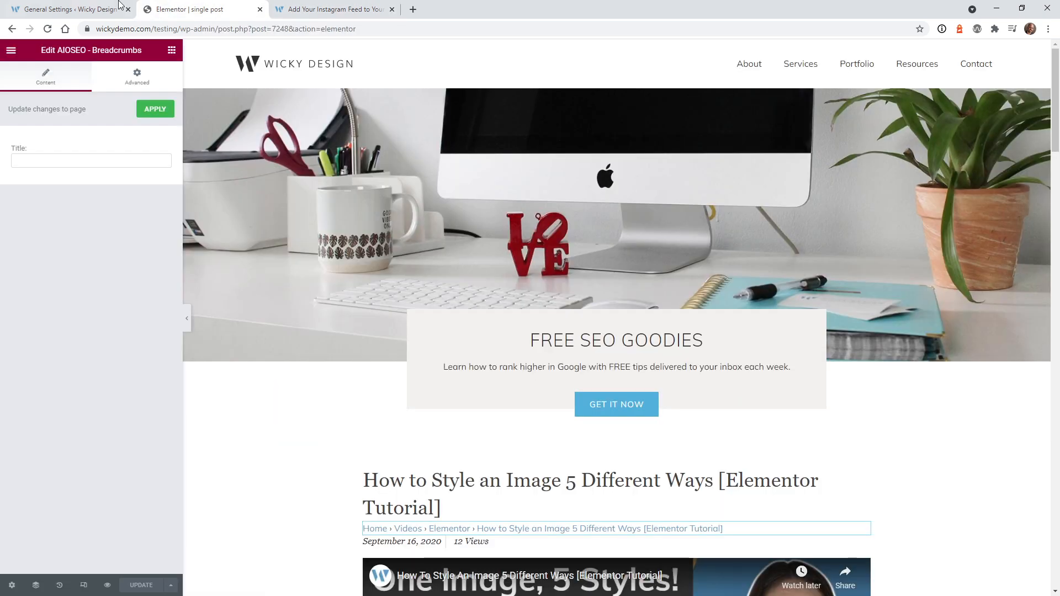
pyautogui.click(121, 7)
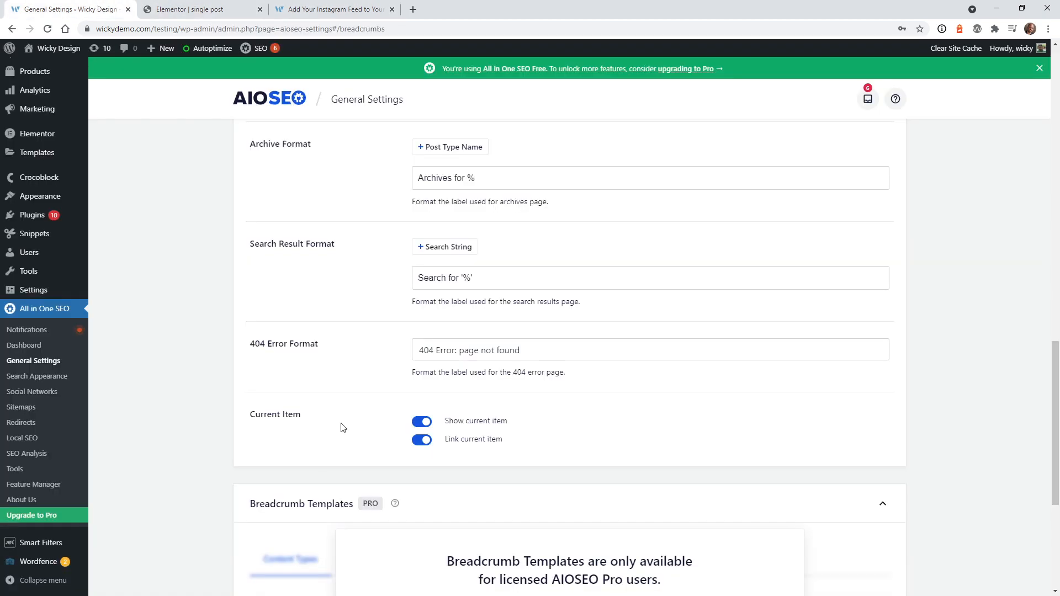
# Step: Switch Link current item off and back on, and save the breadcrumb settings
pyautogui.click(424, 446)
pyautogui.click(421, 441)
pyautogui.scroll(10, 529, 439)
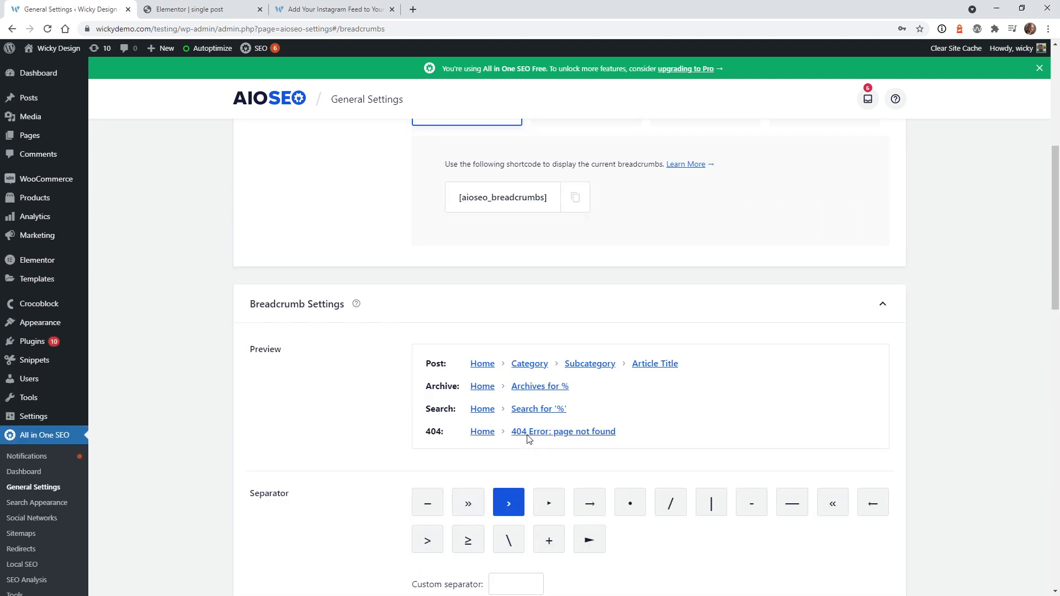
pyautogui.scroll(5, 529, 439)
pyautogui.click(899, 145)
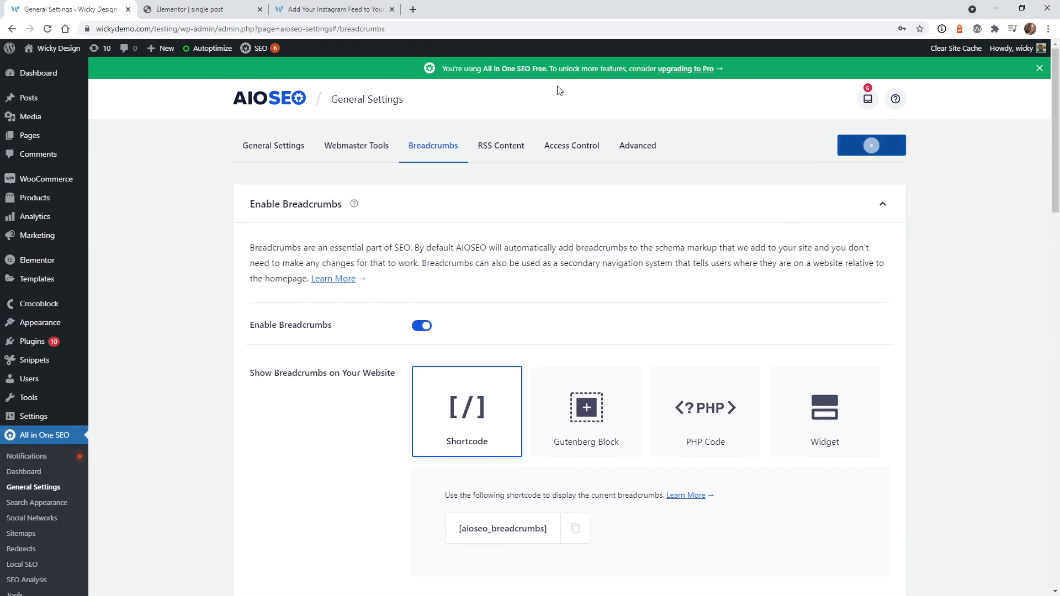
# Step: Reload the Instagram feed post page to check its breadcrumbs, and look through the rest of the breadcrumb settings
pyautogui.click(367, 9)
pyautogui.click(271, 414)
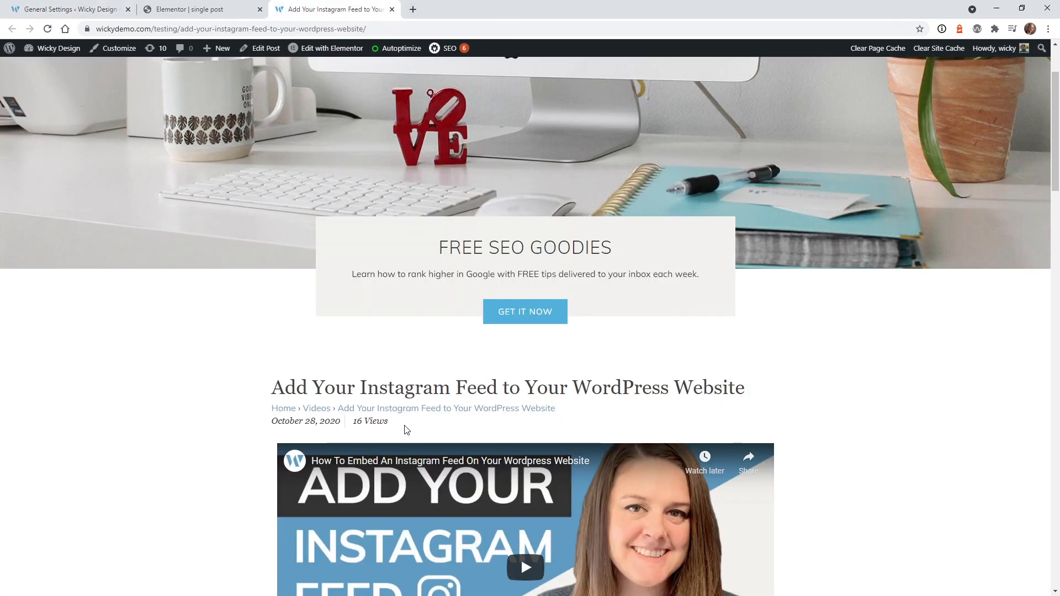
pyautogui.click(47, 30)
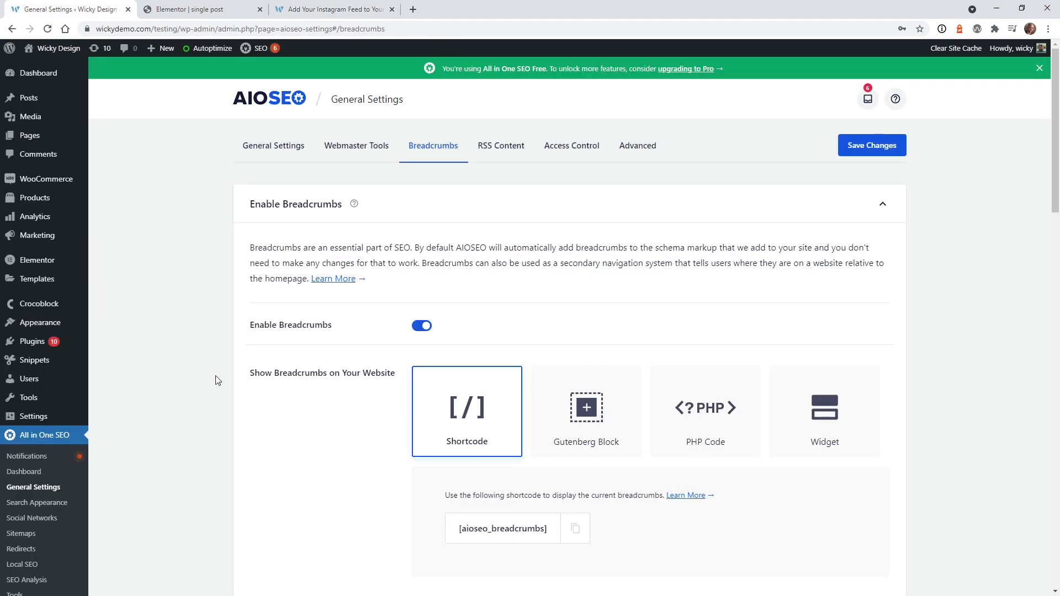
pyautogui.scroll(-15, 217, 380)
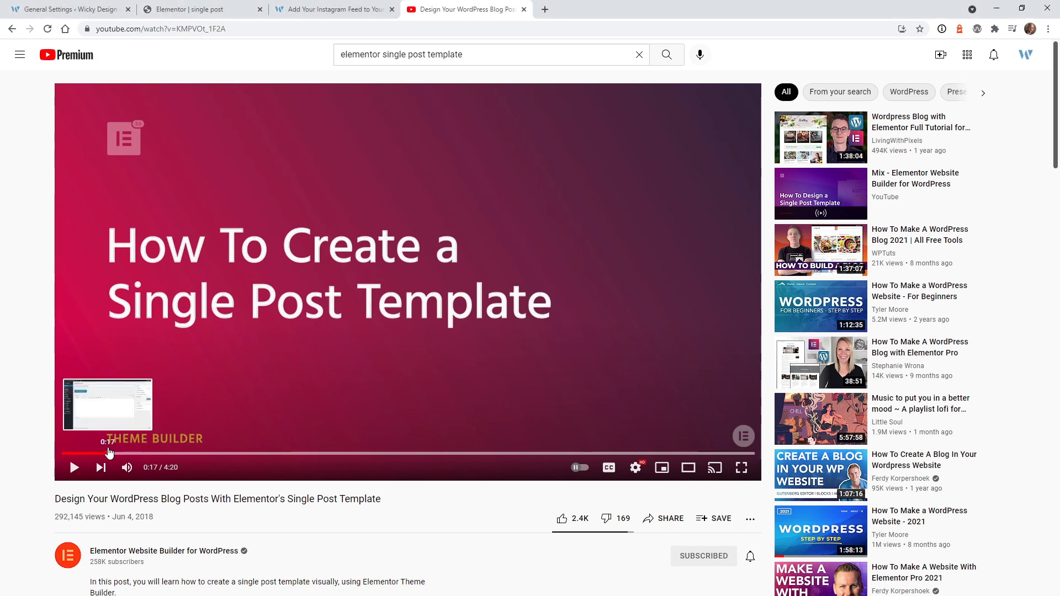
# Step: Skip the YouTube video on Elementor's single post template to 0:17
pyautogui.click(107, 453)
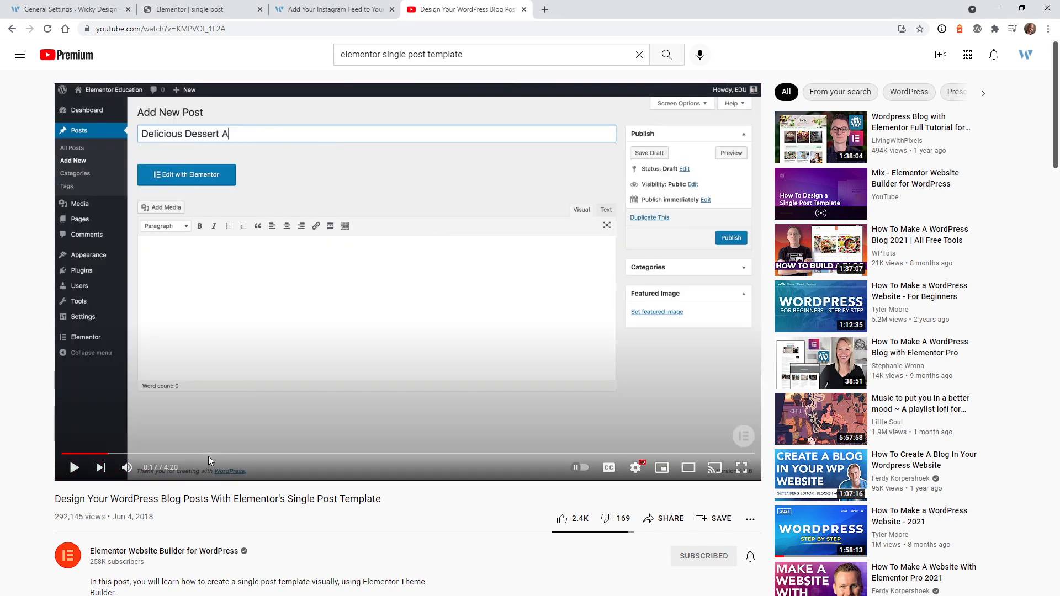
# Step: Skim the single post template video at 0:54, 1:31, 2:18 and 2:46
pyautogui.click(207, 454)
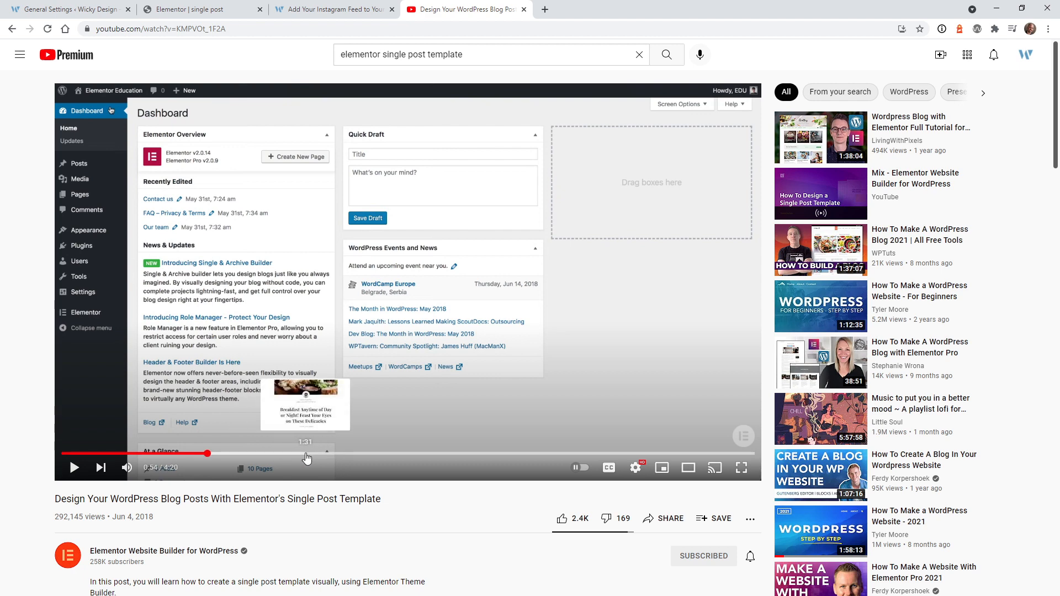
pyautogui.click(306, 454)
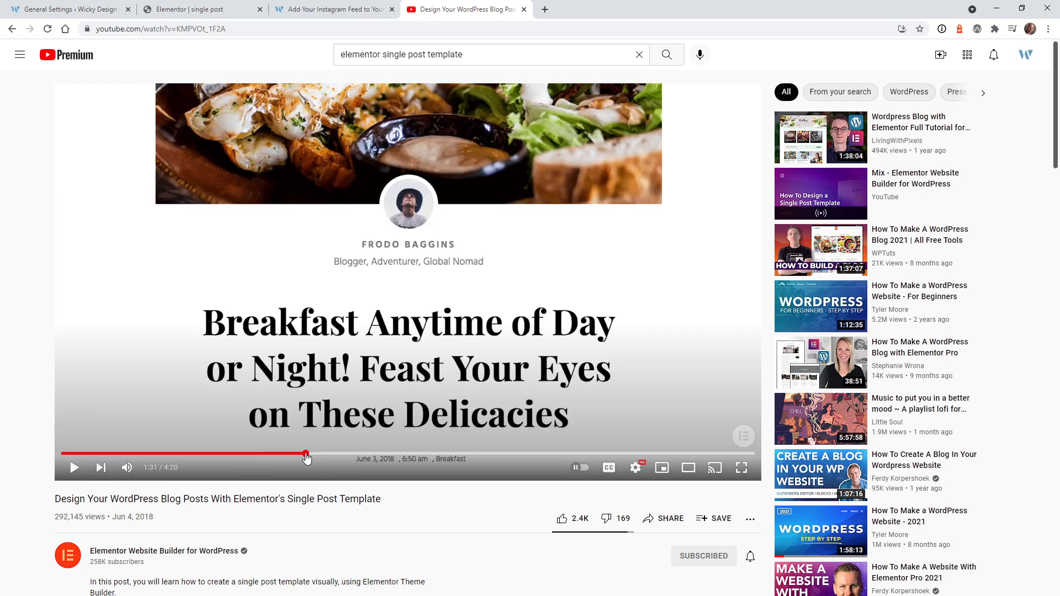
pyautogui.click(430, 454)
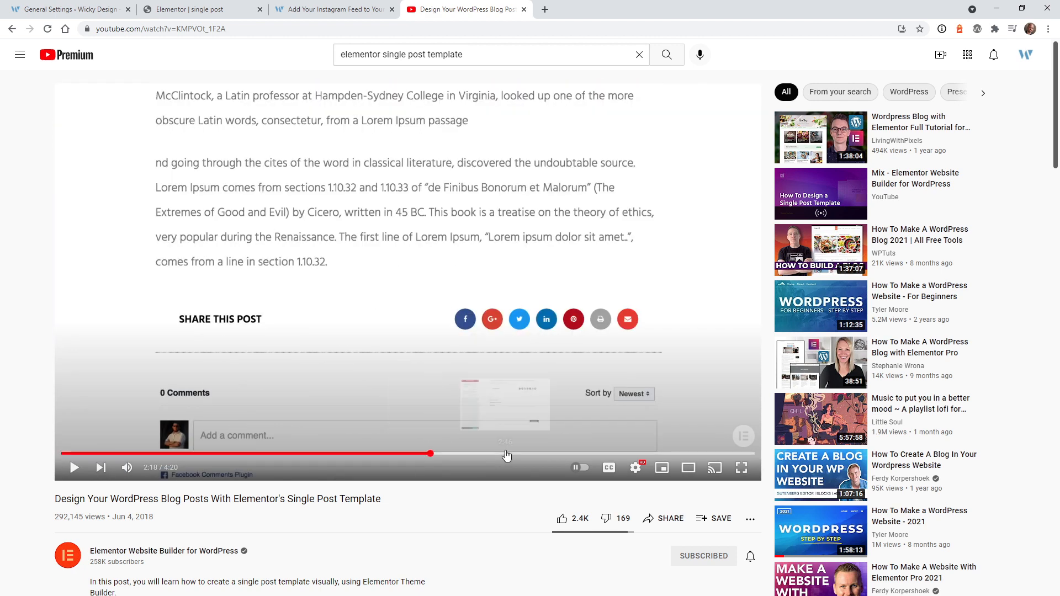
pyautogui.click(505, 454)
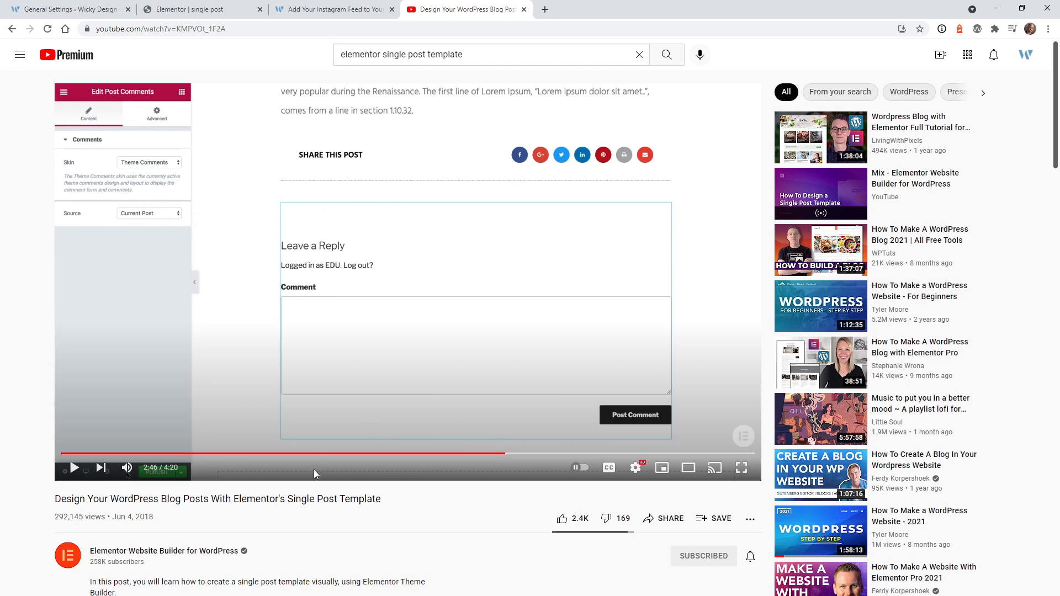
# Step: Switch to the Elementor single post template and inspect its Post Title, Post Info and Post Content widgets
pyautogui.hotkey('ctrl', '2')
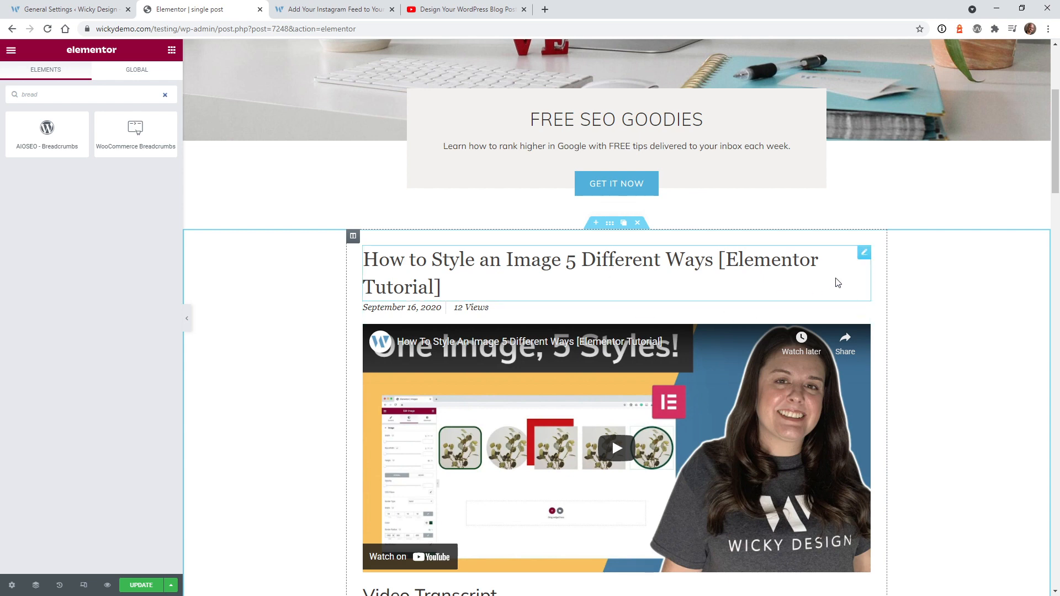
pyautogui.click(865, 254)
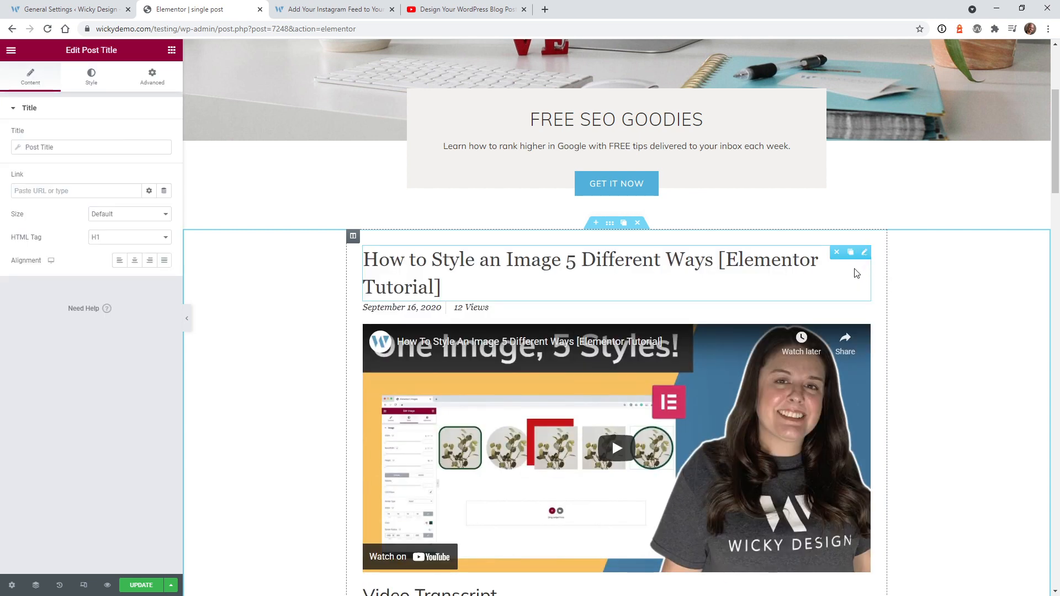
pyautogui.click(865, 309)
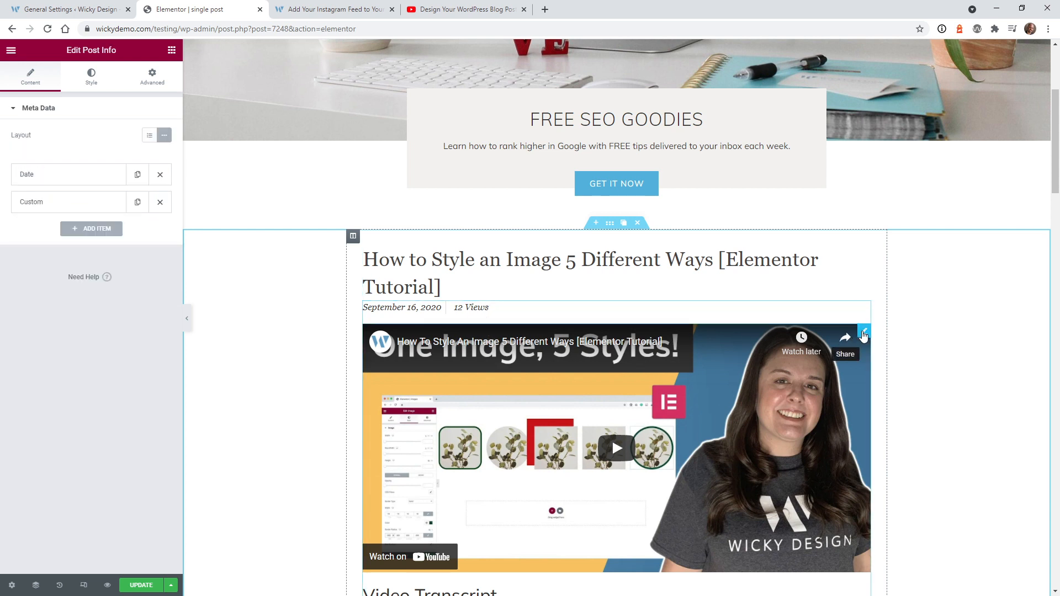
pyautogui.click(865, 332)
pyautogui.scroll(-5, 770, 368)
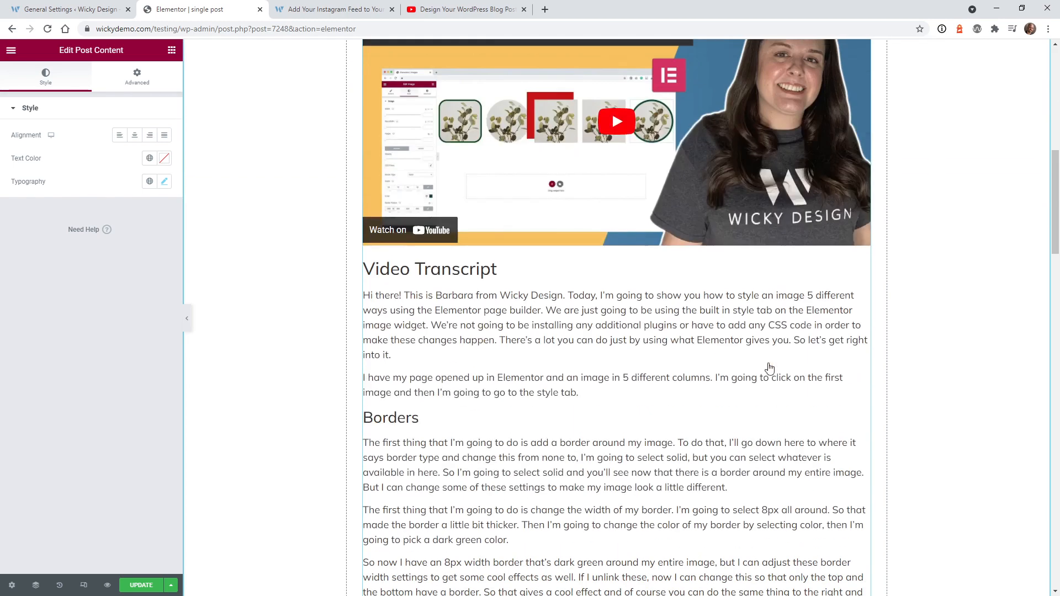
pyautogui.scroll(-5, 598, 353)
pyautogui.scroll(2, 601, 334)
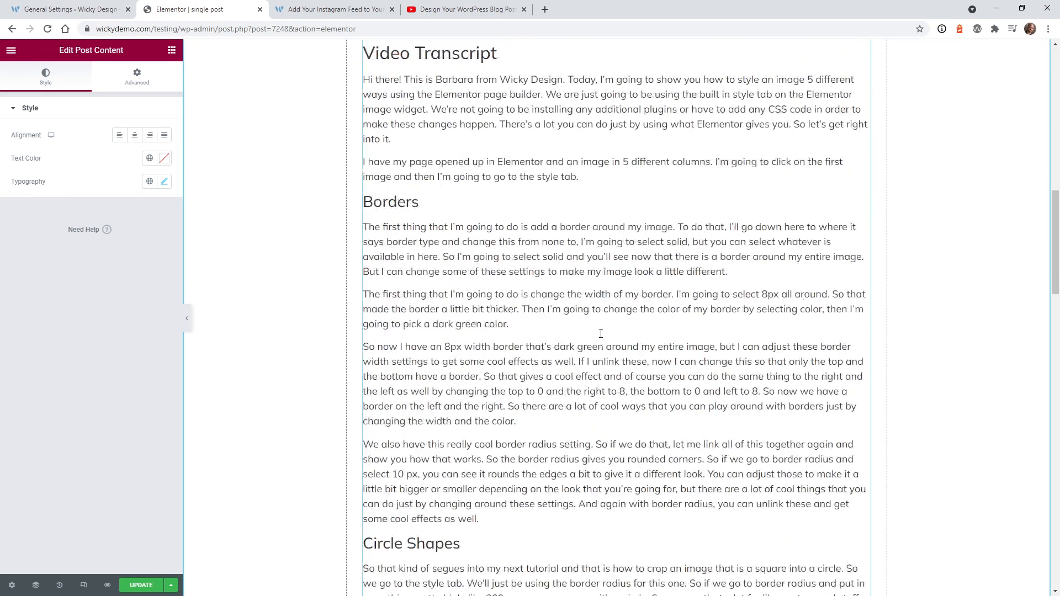
pyautogui.scroll(8, 600, 334)
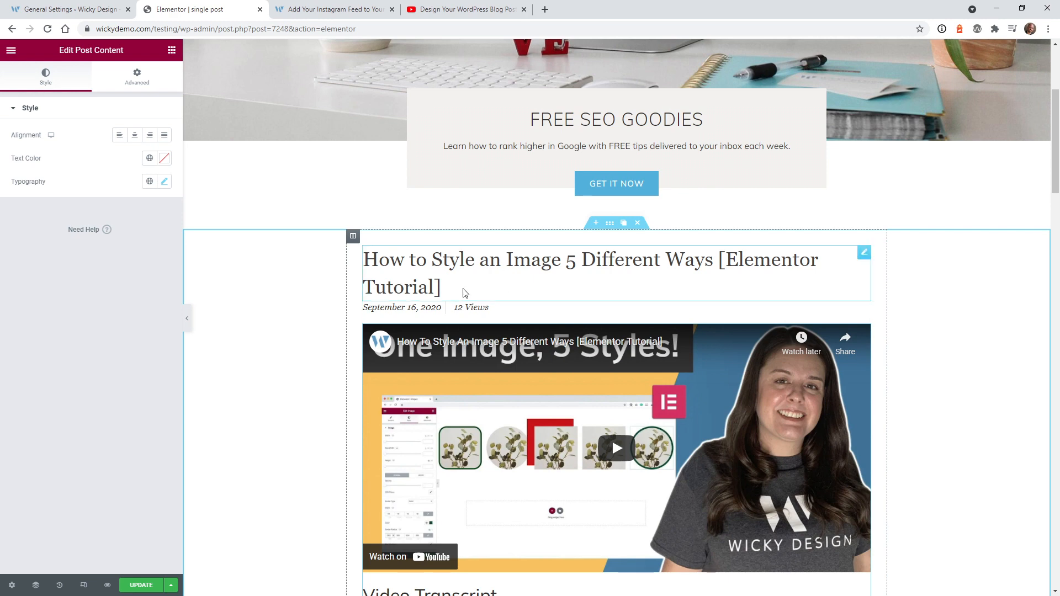
# Step: Search the Elementor widgets for "bread" and place the AIOSEO - Breadcrumbs widget between the post title and the post info
pyautogui.click(170, 51)
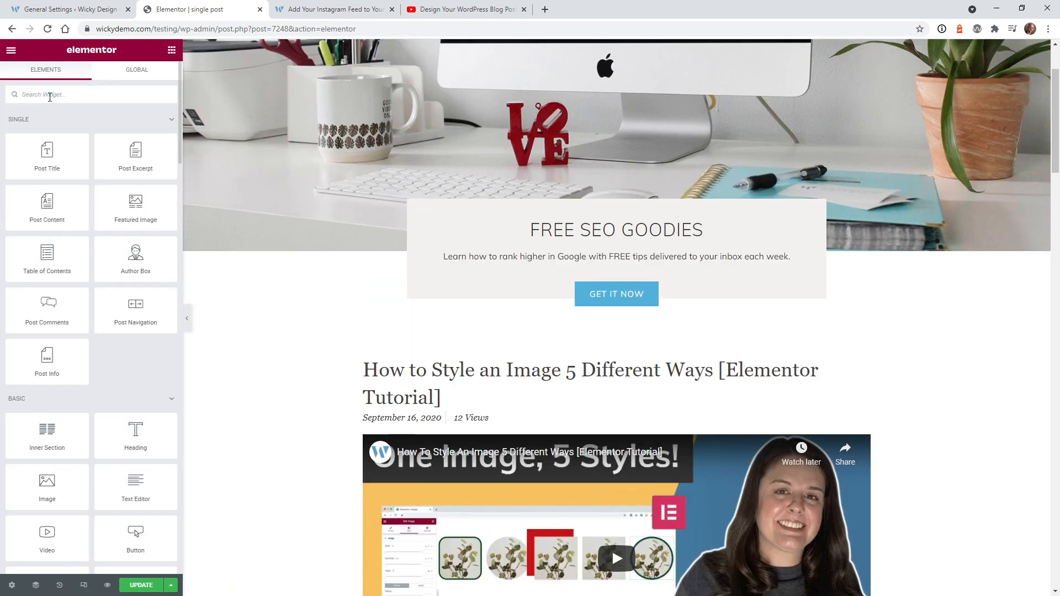
pyautogui.write('bread')
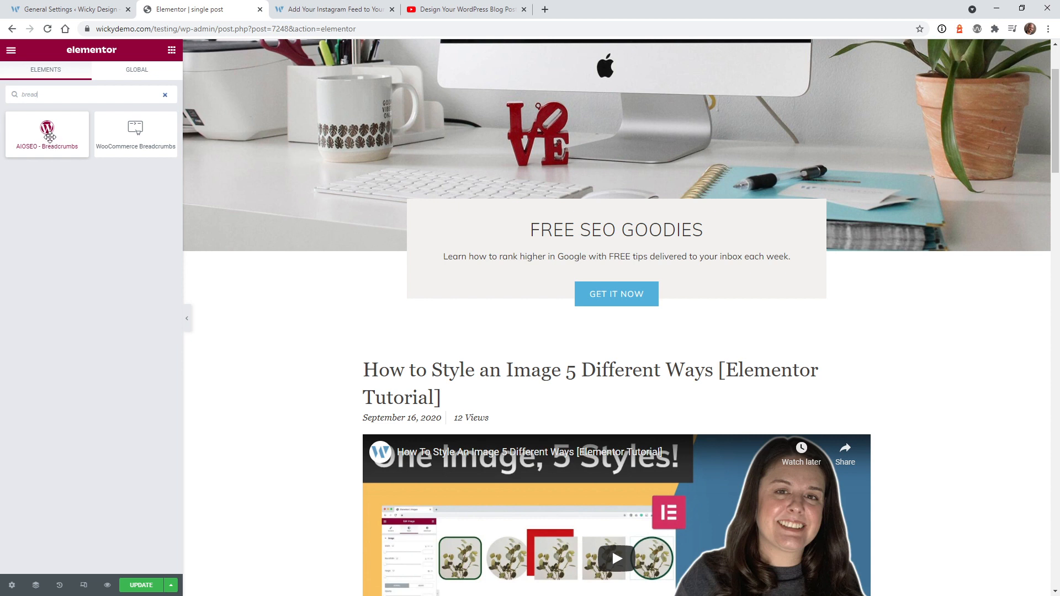
pyautogui.moveTo(50, 136); pyautogui.dragTo(462, 410)
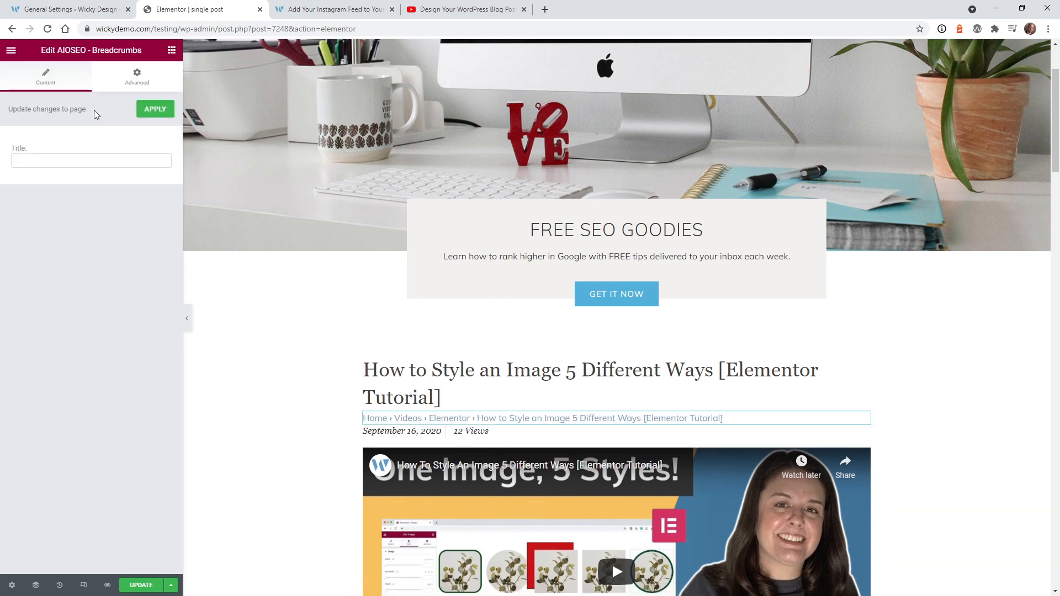
# Step: Try the title "tes" on the breadcrumbs widget, and clear it again
pyautogui.click(68, 162)
pyautogui.write('tes')
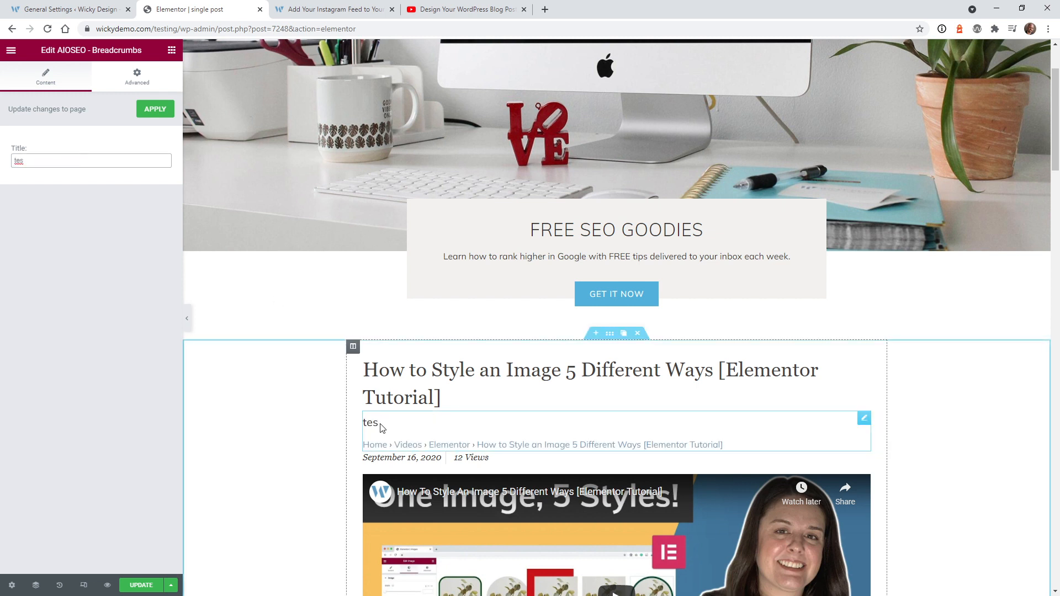
pyautogui.press('BackSpace')
pyautogui.press('BackSpace')
pyautogui.press('BackSpace')
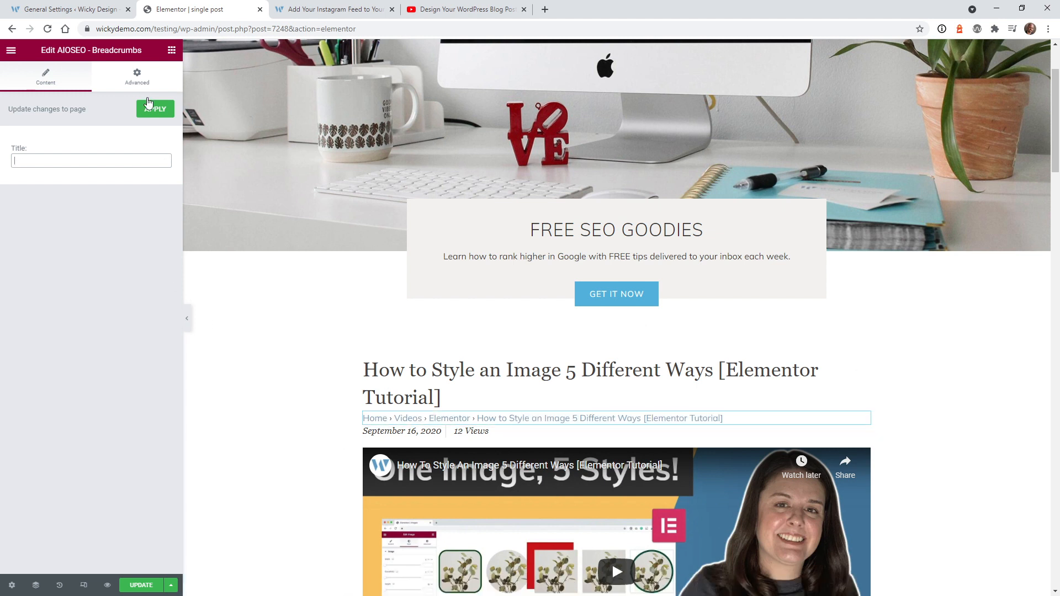
# Step: Look over the breadcrumbs widget's advanced options and the breadcrumb options in the AIOSEO General Settings
pyautogui.click(138, 77)
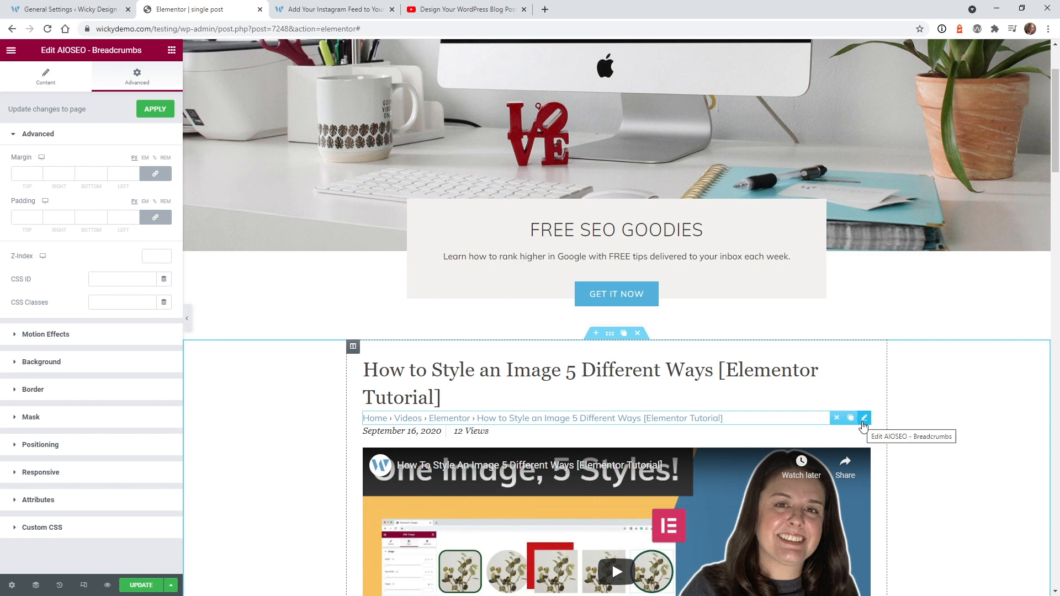
pyautogui.click(57, 8)
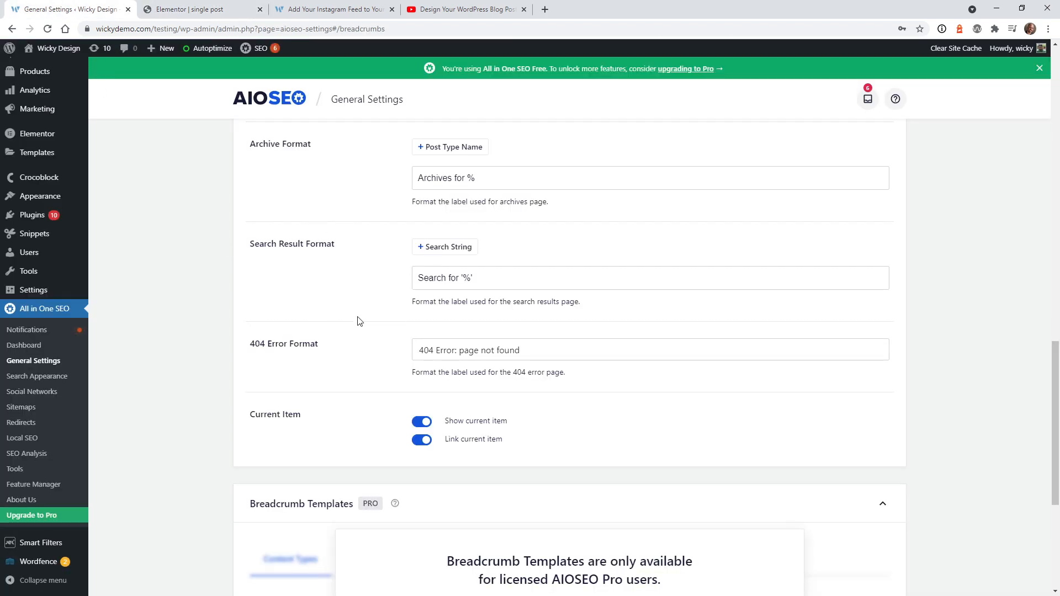
pyautogui.scroll(4, 381, 276)
pyautogui.scroll(2, 434, 315)
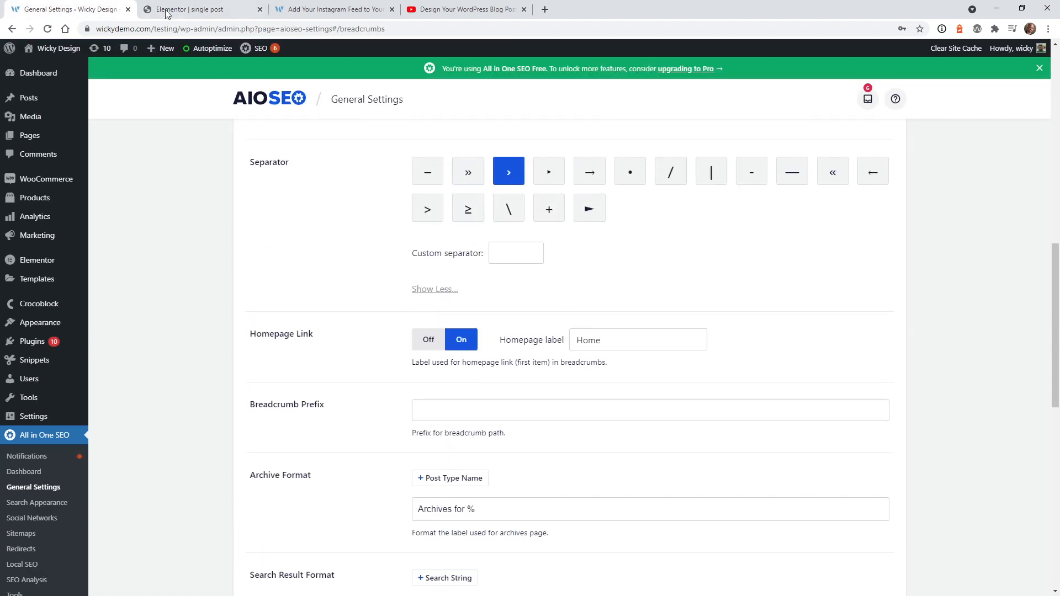
# Step: Update the Elementor single post template and reload the Instagram feed post page to check its breadcrumbs
pyautogui.click(167, 9)
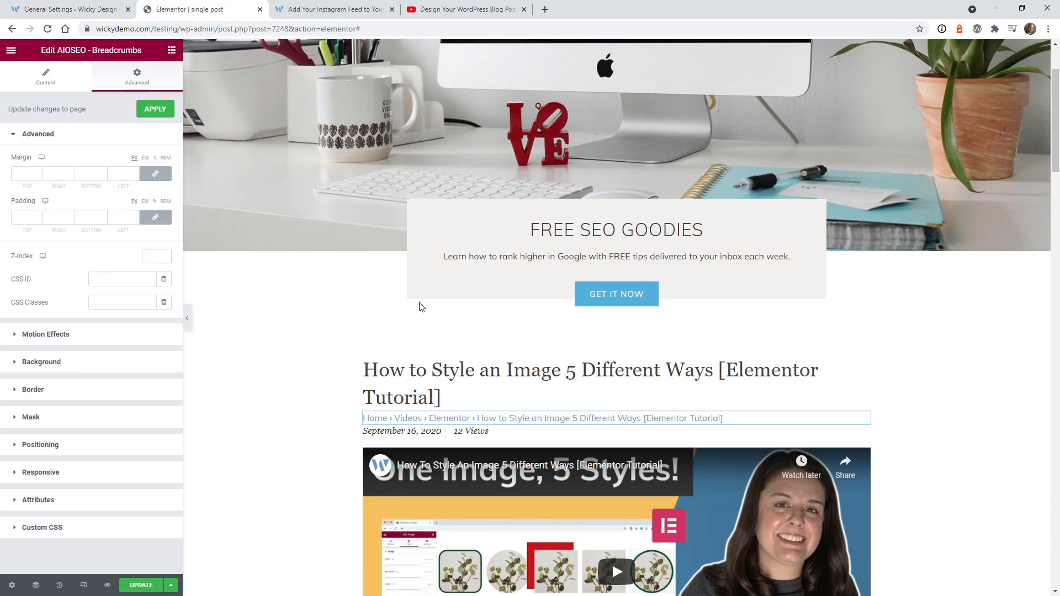
pyautogui.click(143, 586)
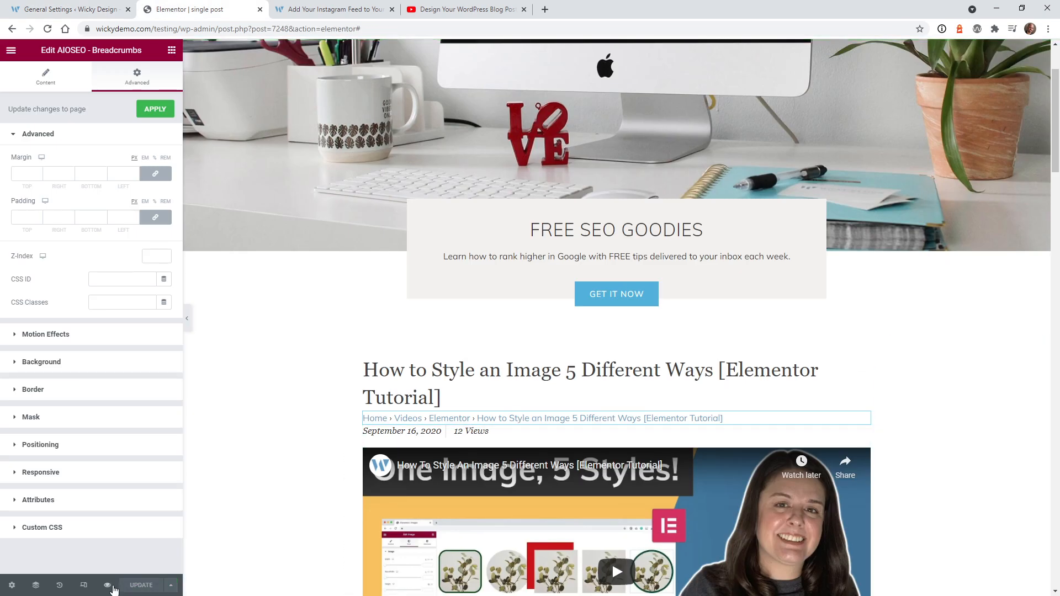
pyautogui.click(310, 7)
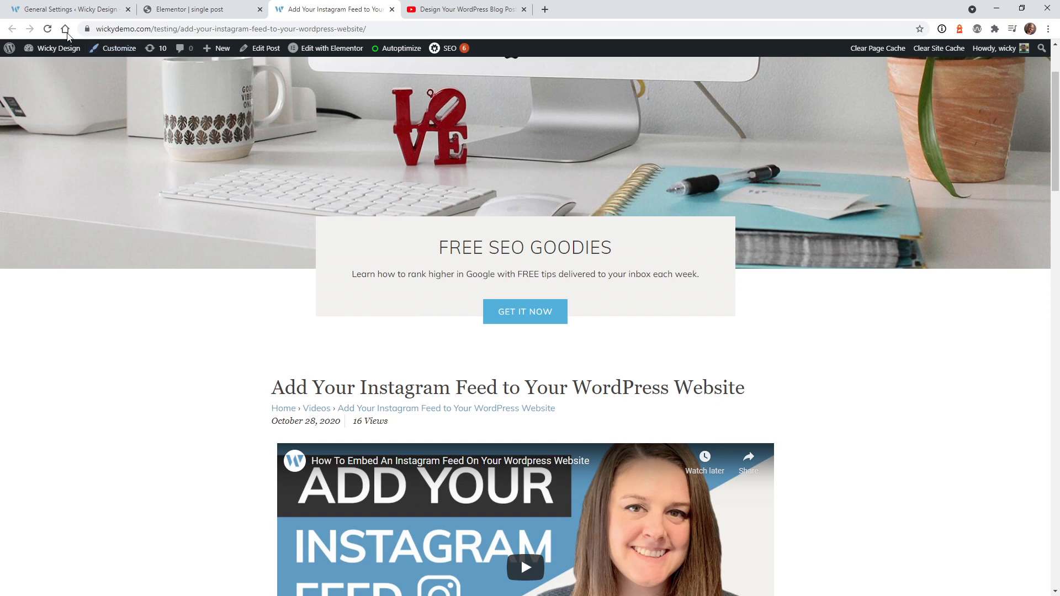
pyautogui.click(50, 33)
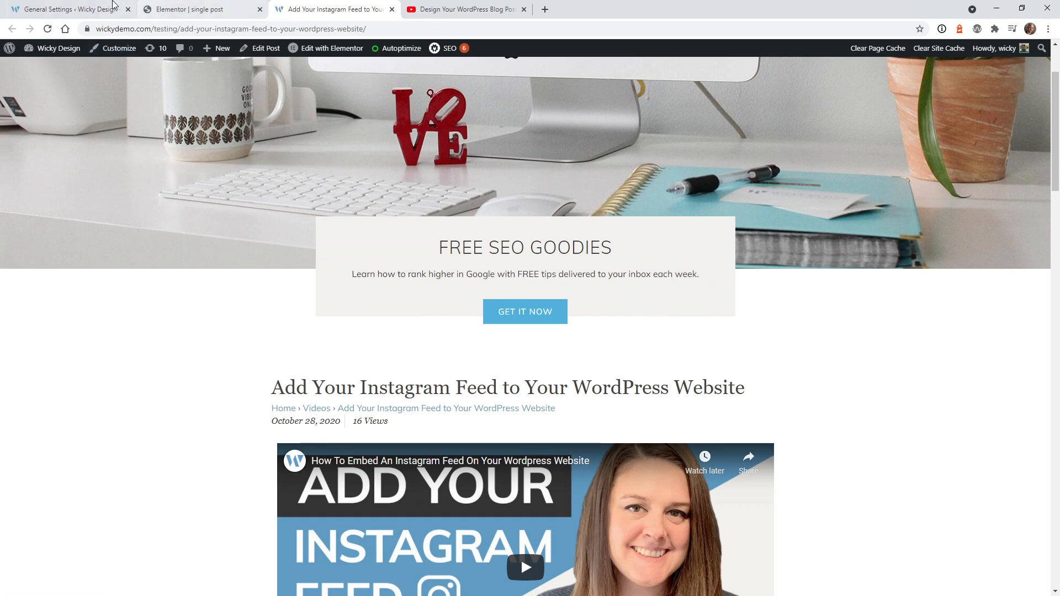
# Step: In the AIOSEO breadcrumb settings, set the separator to the bullet •, turn Link current item off, and save the changes
pyautogui.click(65, 5)
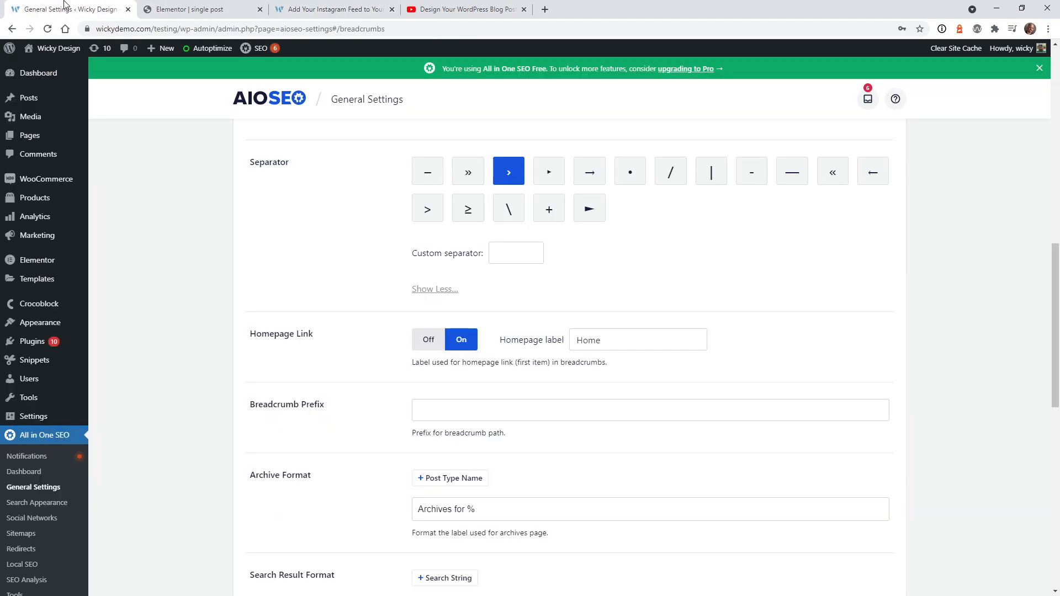
pyautogui.click(629, 170)
pyautogui.scroll(-6, 212, 412)
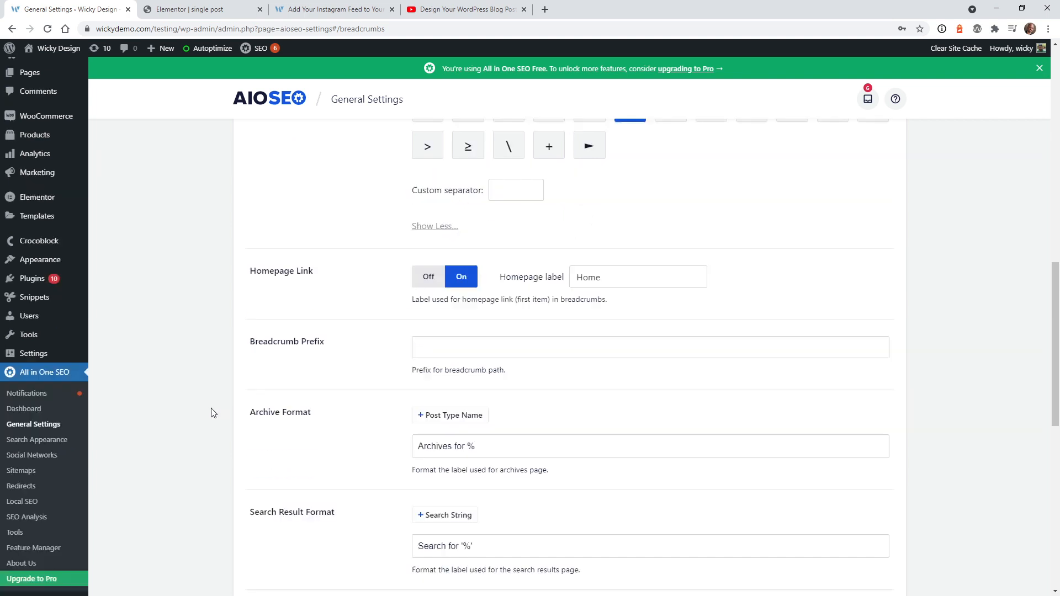
pyautogui.click(422, 445)
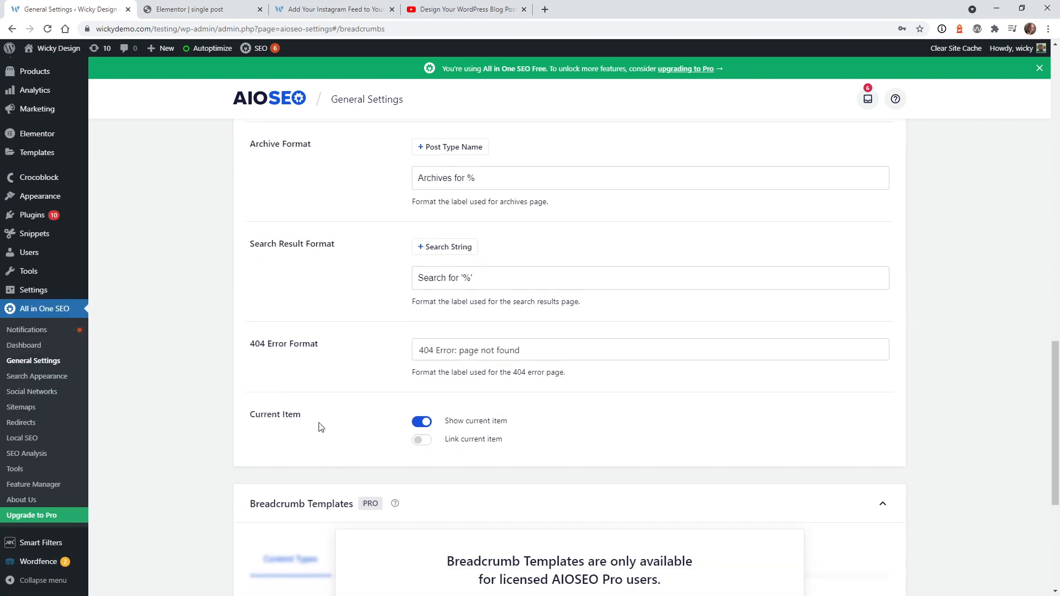
pyautogui.scroll(14, 436, 425)
pyautogui.scroll(2, 495, 378)
pyautogui.click(867, 146)
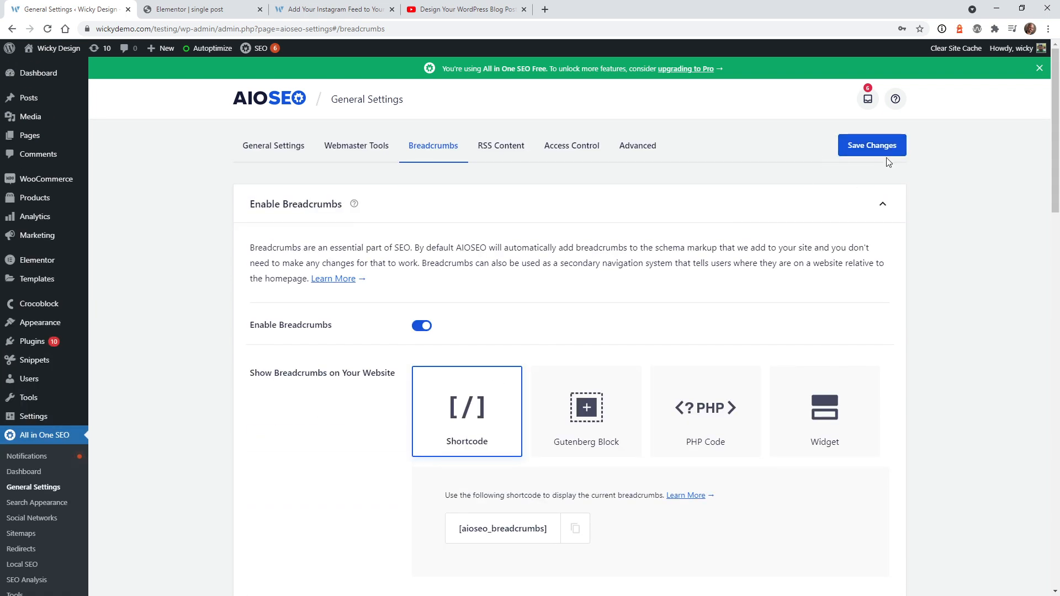
# Step: Reload the Instagram feed post page and check the separators and the current item in its breadcrumbs
pyautogui.click(334, 9)
pyautogui.click(46, 29)
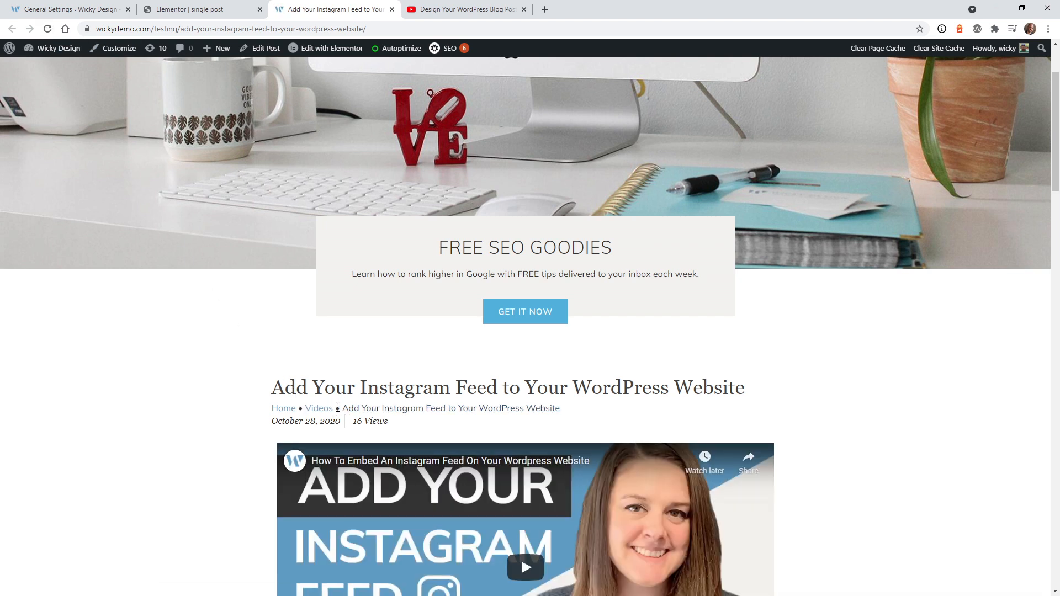
pyautogui.moveTo(359, 409); pyautogui.dragTo(562, 415)
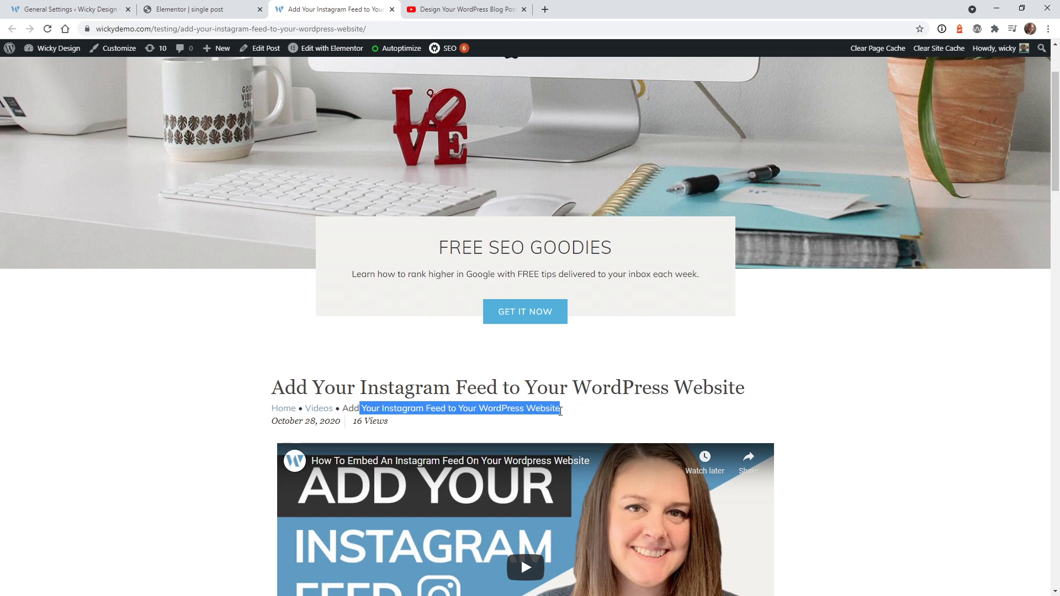